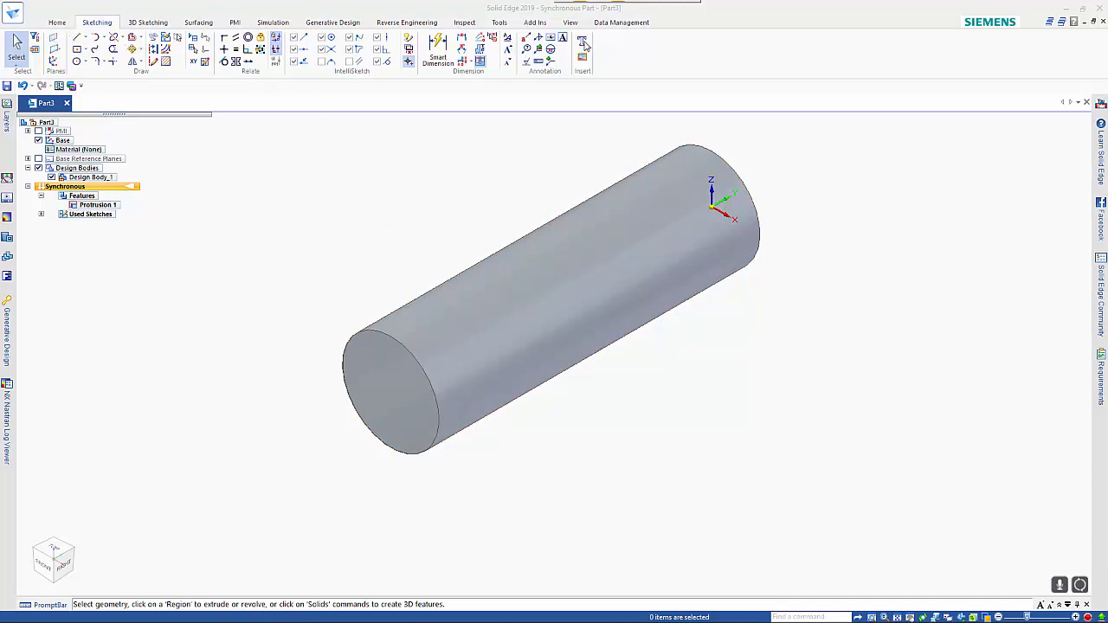
Sketch a straight line on the horizontal base plane, spanning the cylinder's full width near the end away from the origin.
click(77, 39)
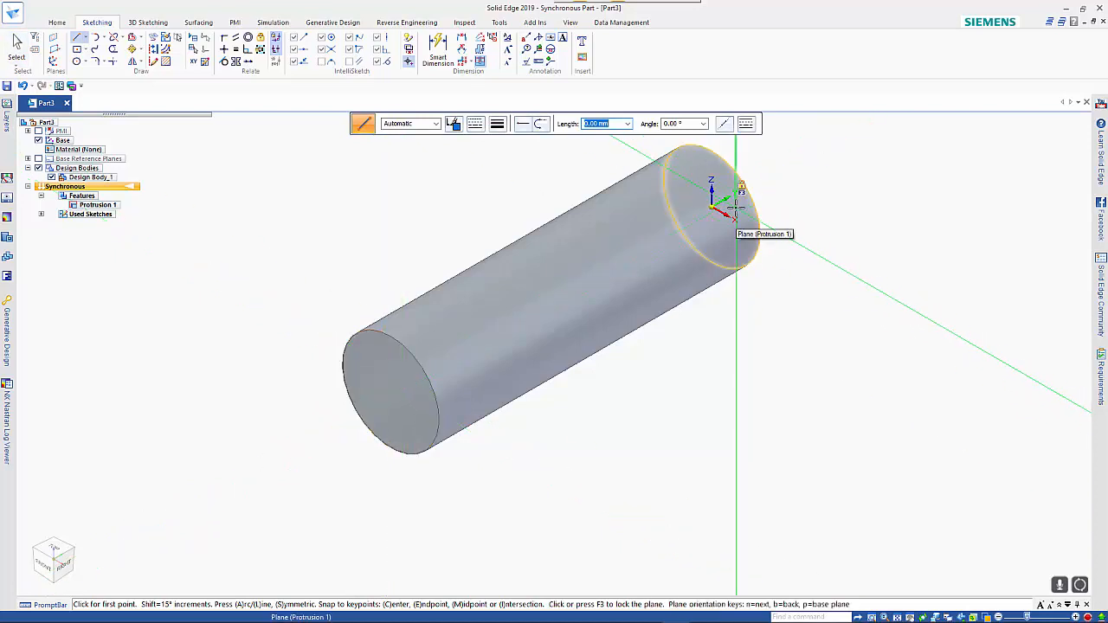
right_click(736, 207)
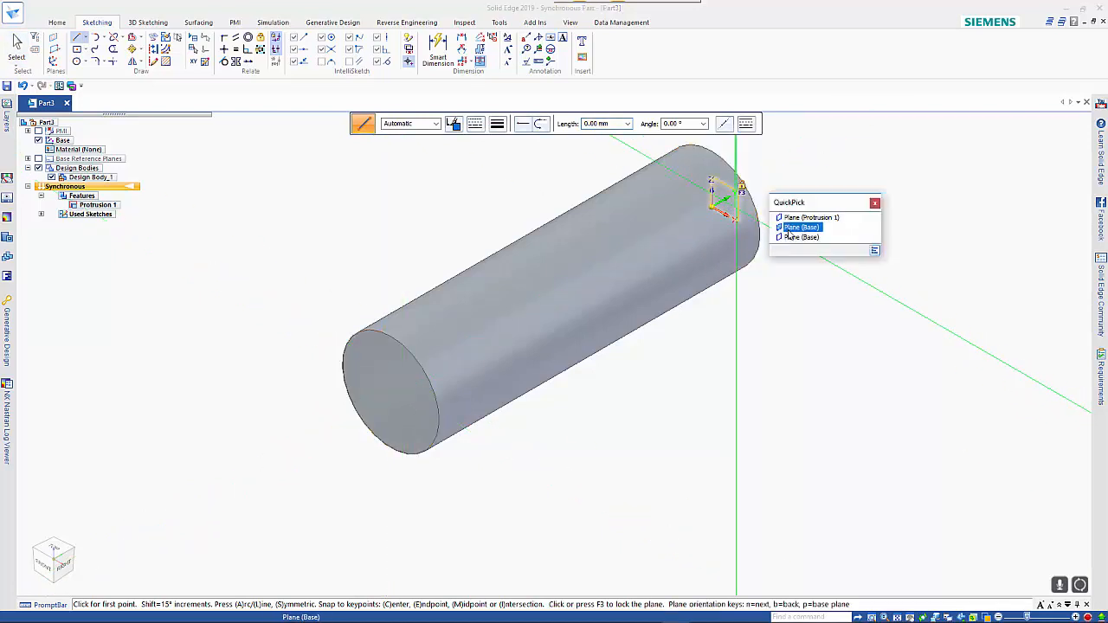
click(799, 237)
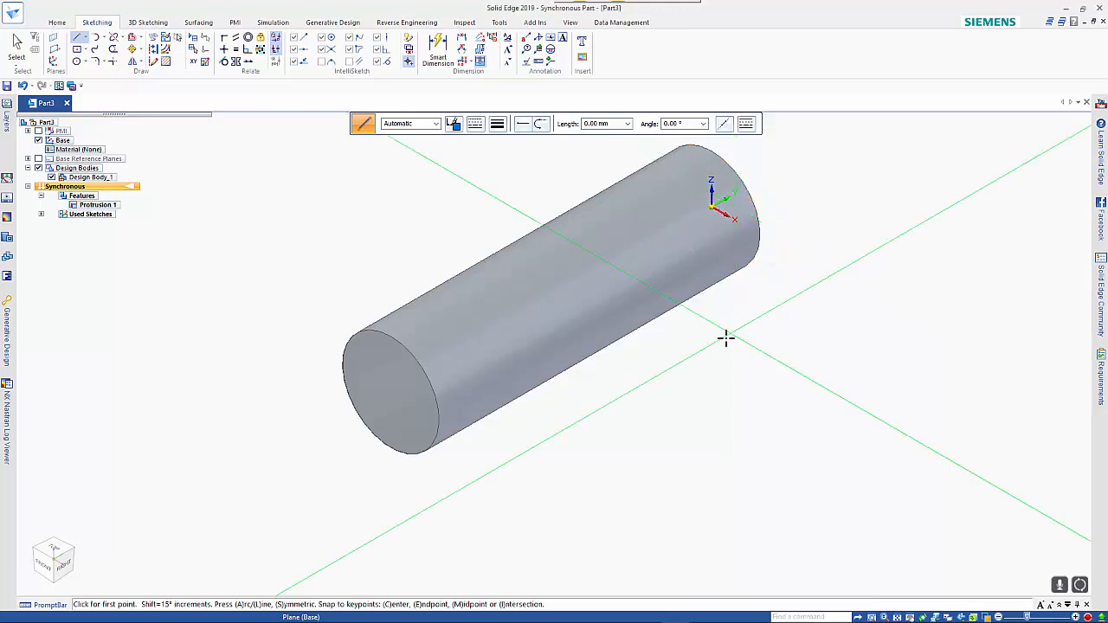
key(ctrl+h)
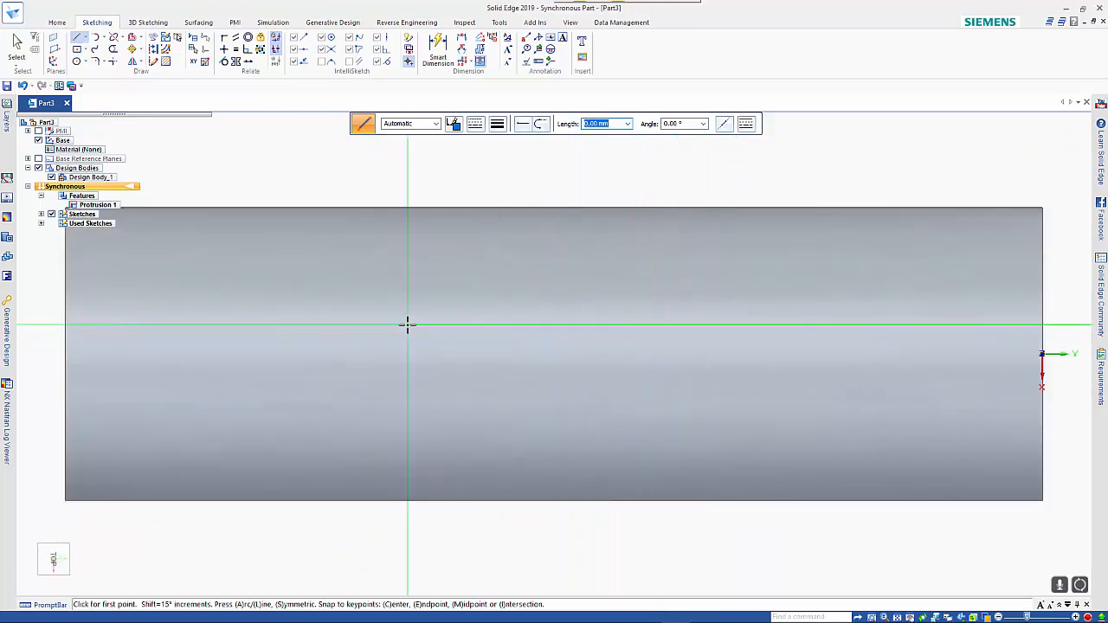
click(239, 208)
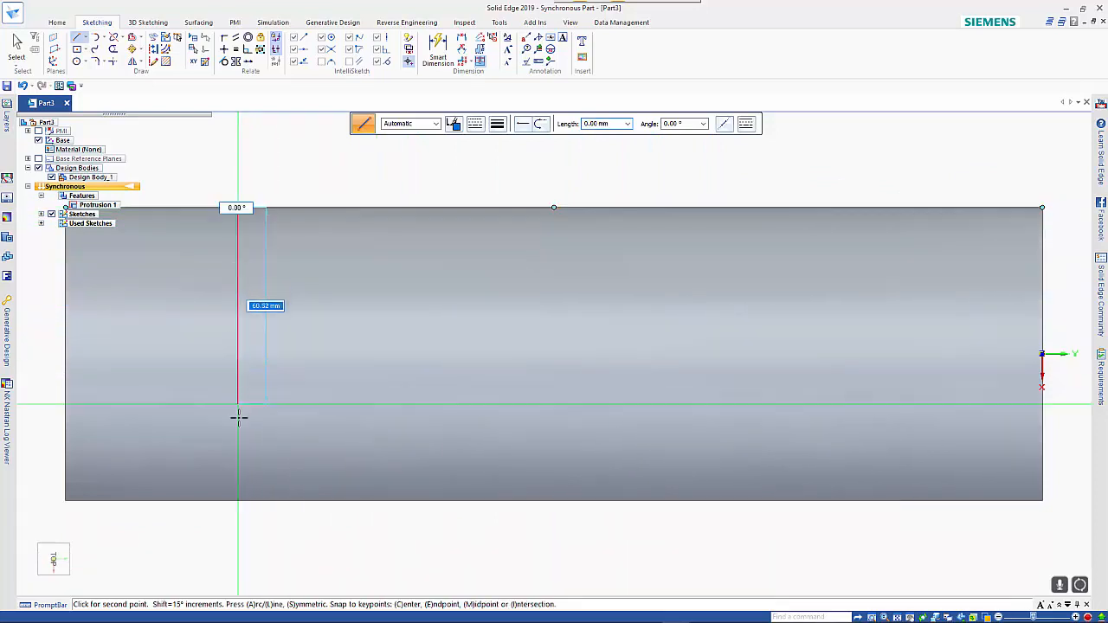
click(237, 500)
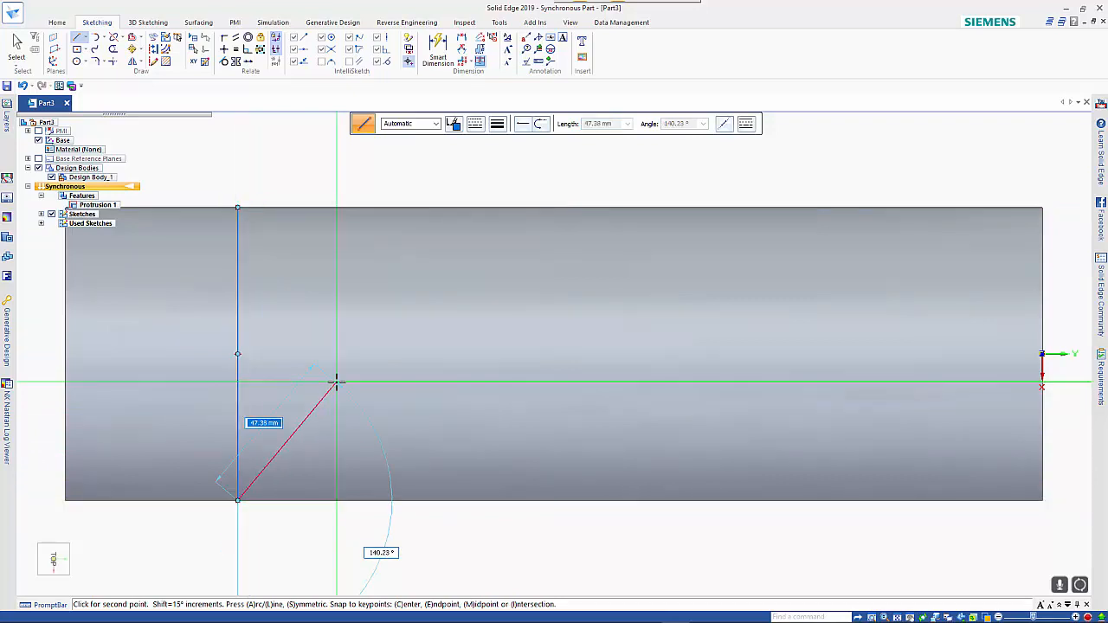
key(Escape)
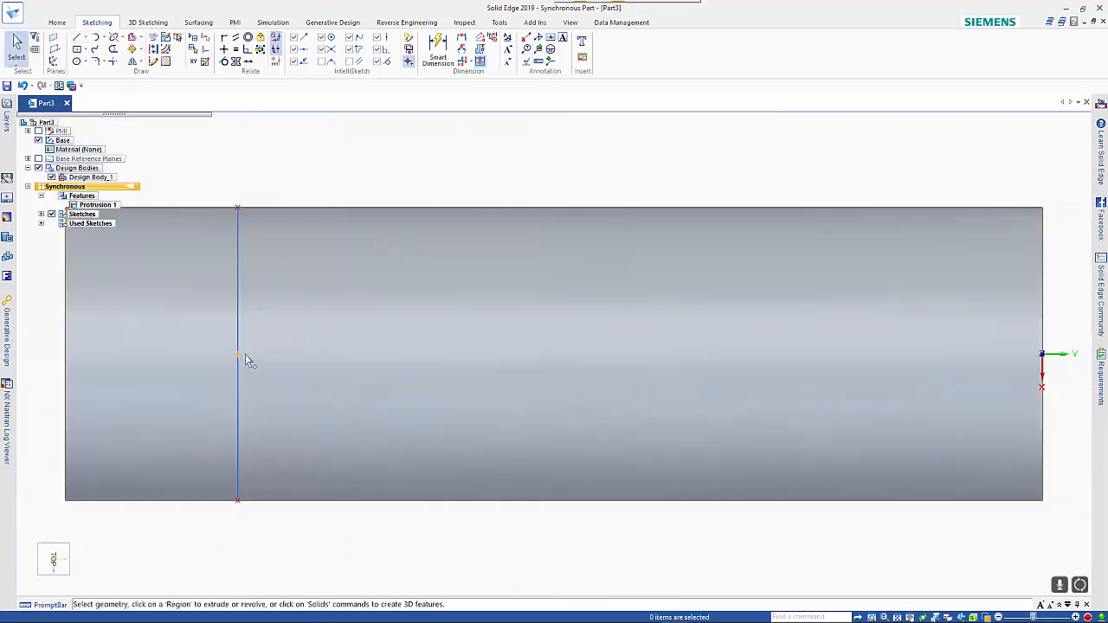
Create a text profile reading "P/N 1002" and place it on the sketched line, anchored at the text's centre.
click(582, 41)
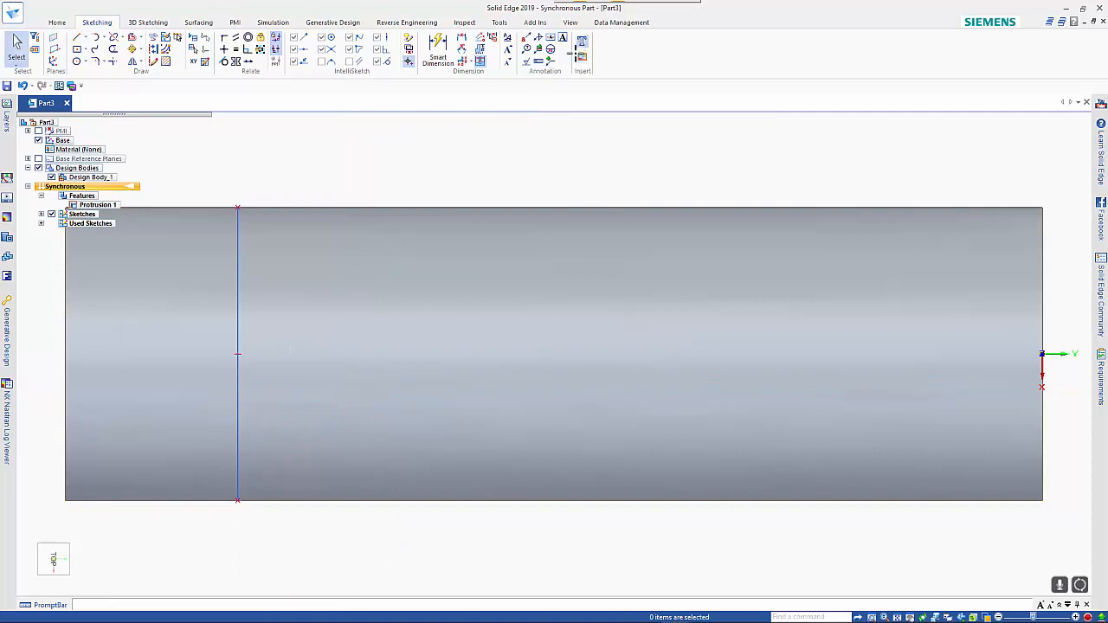
click(527, 142)
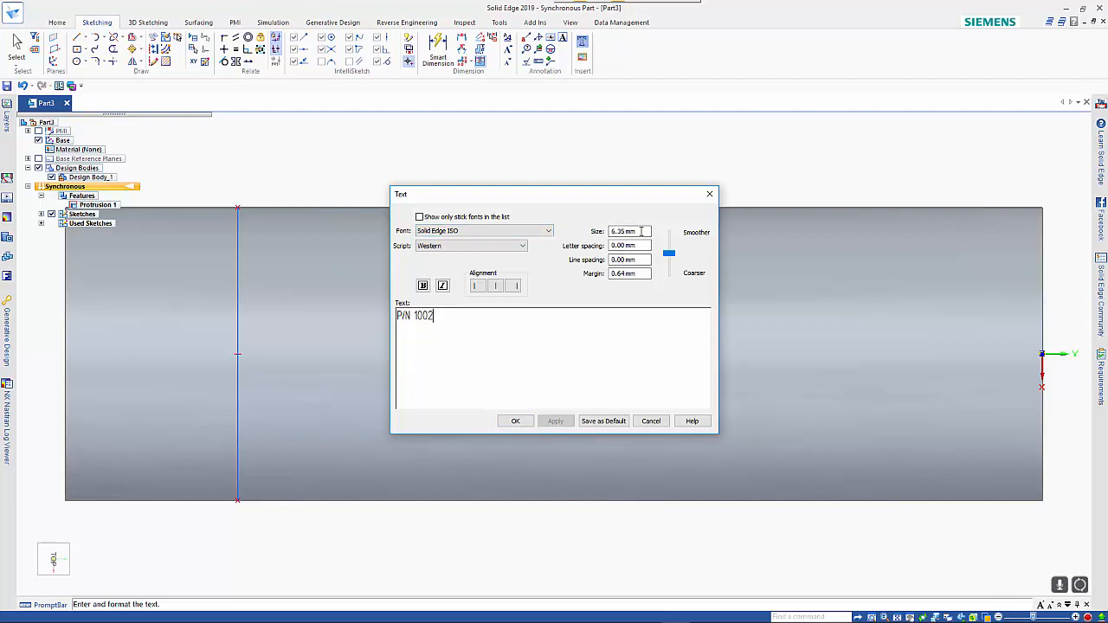
click(515, 422)
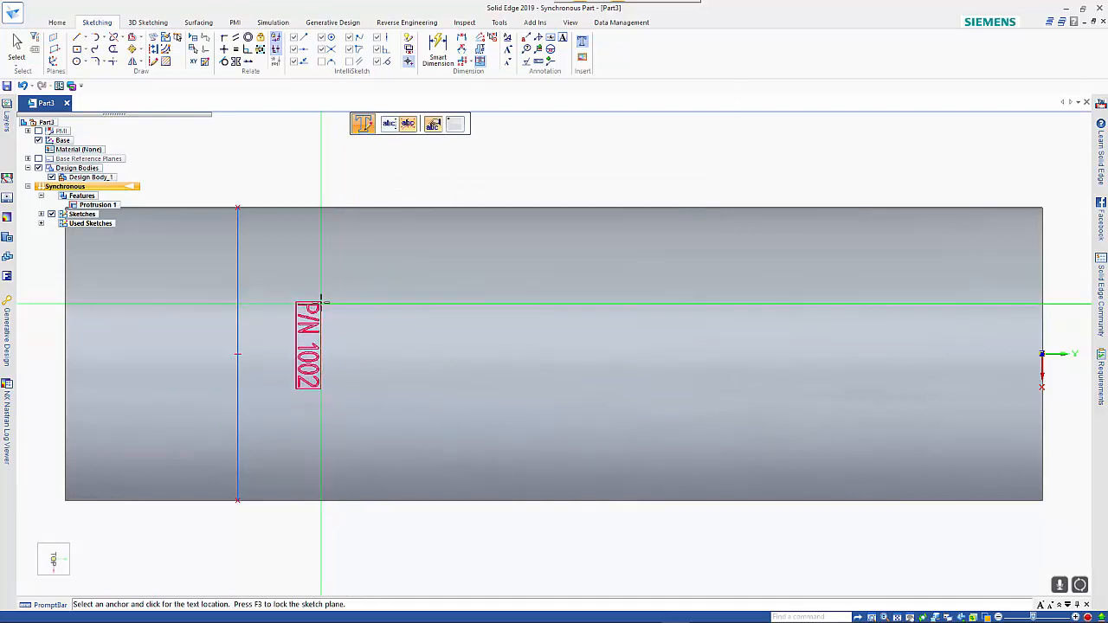
click(310, 295)
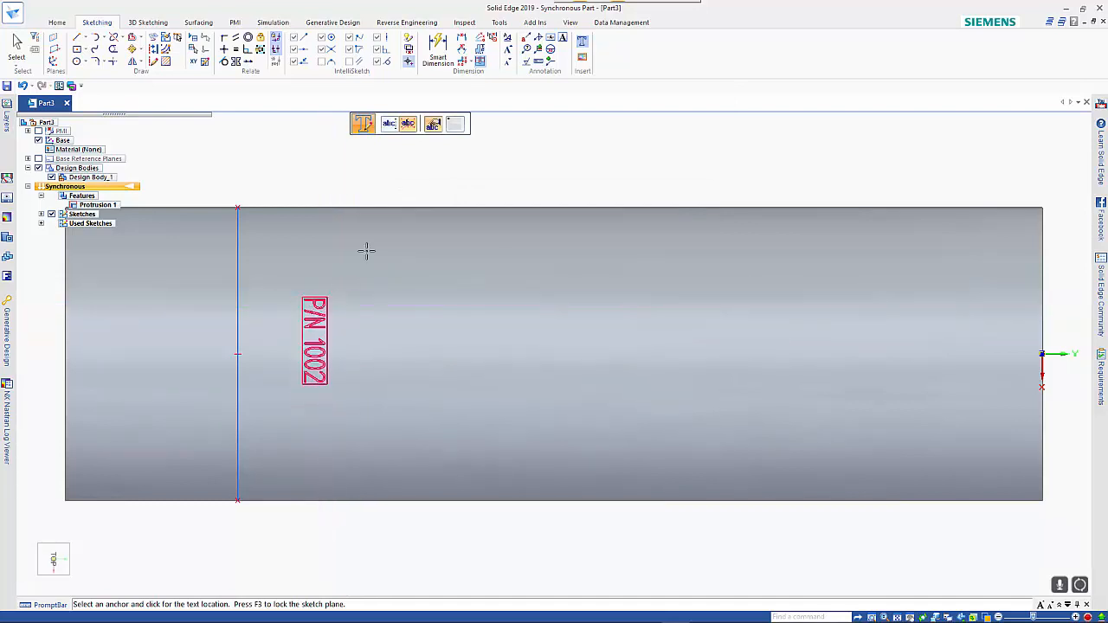
click(455, 124)
click(478, 209)
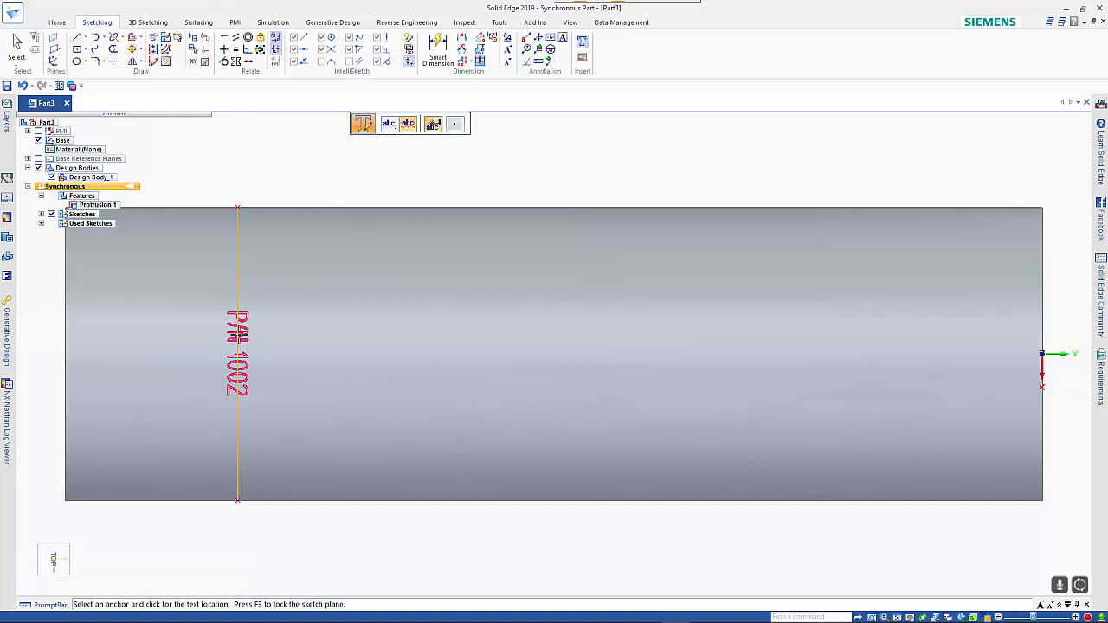
click(238, 335)
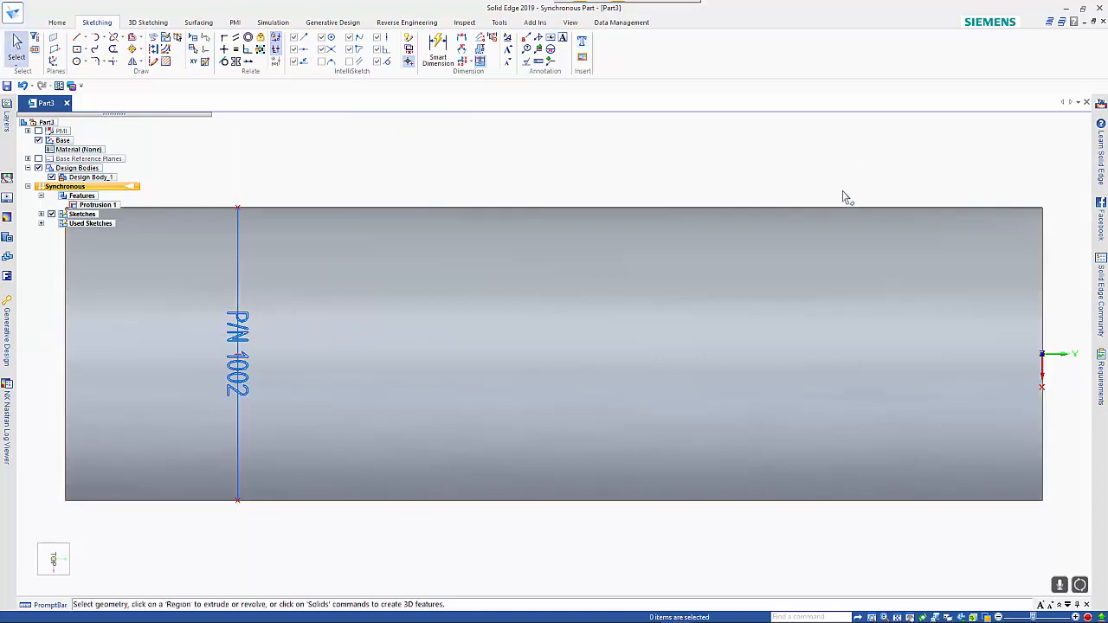
Project the "P/N 1002" text curves upward onto the cylinder's curved face.
key(ctrl+i)
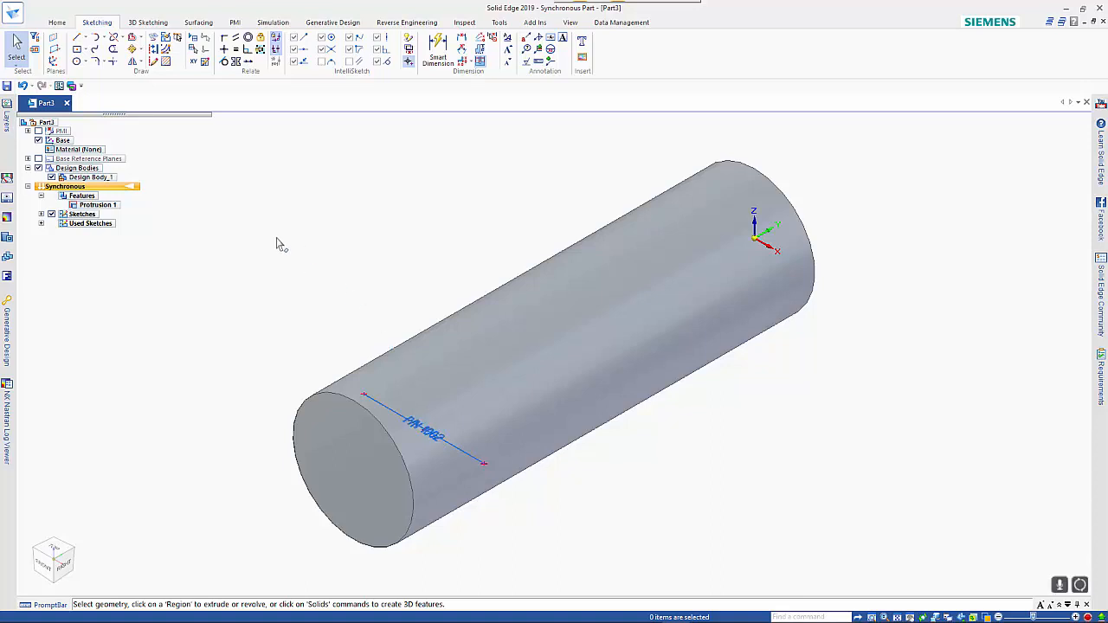
click(199, 22)
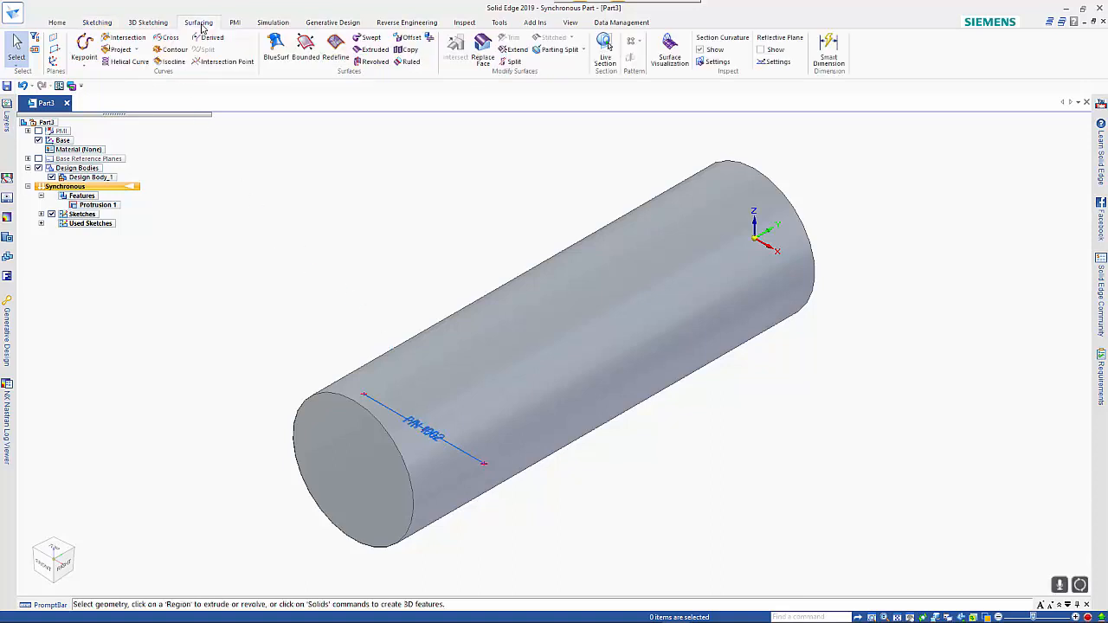
click(119, 52)
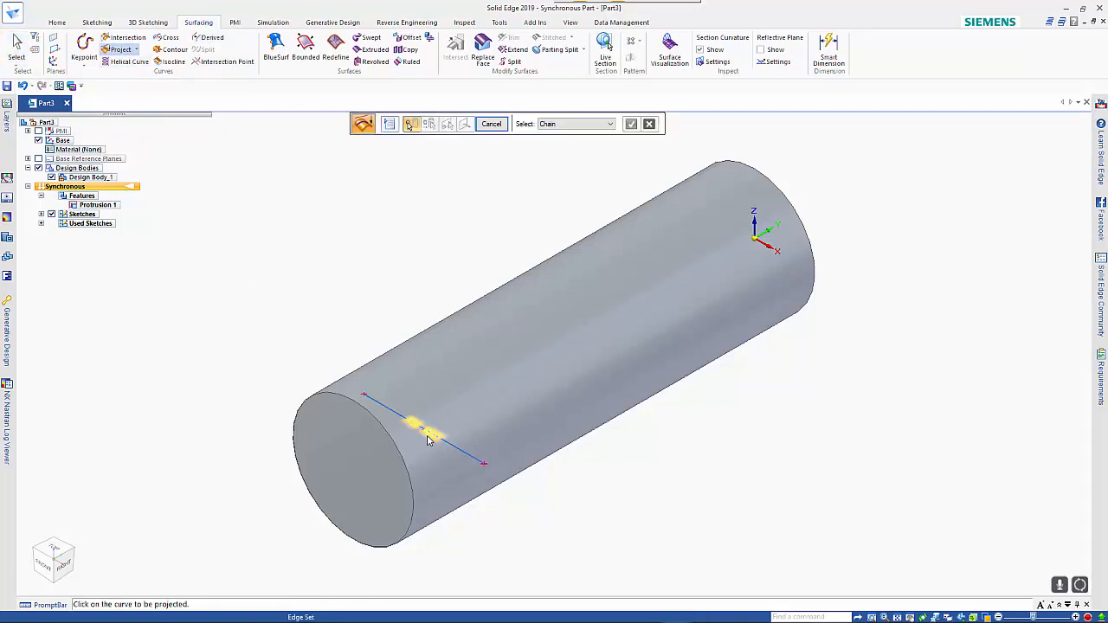
click(427, 440)
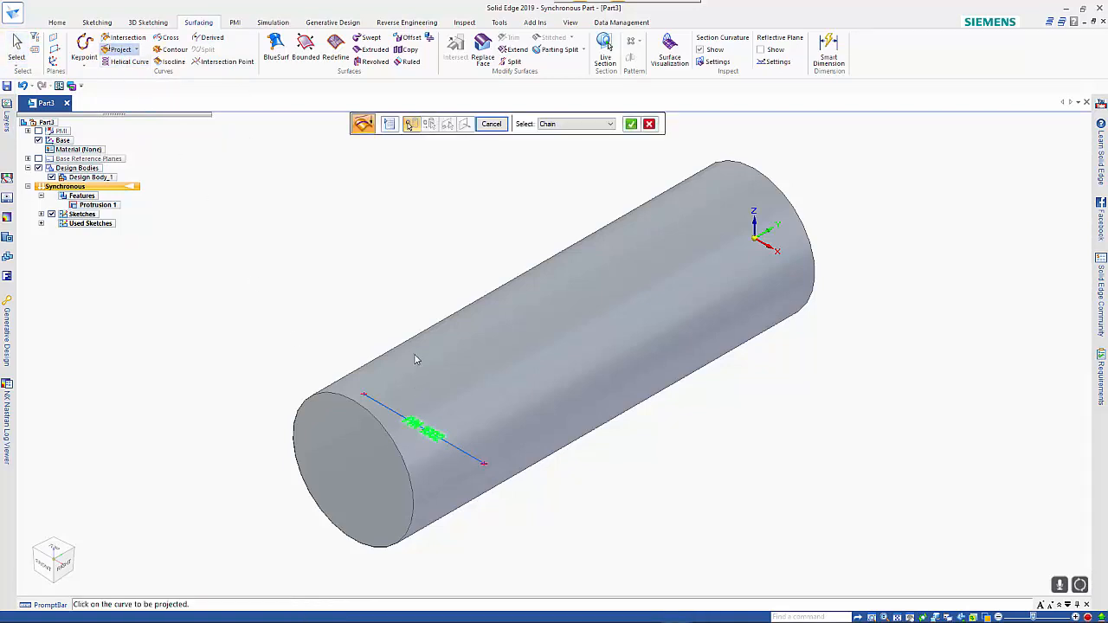
right_click(486, 234)
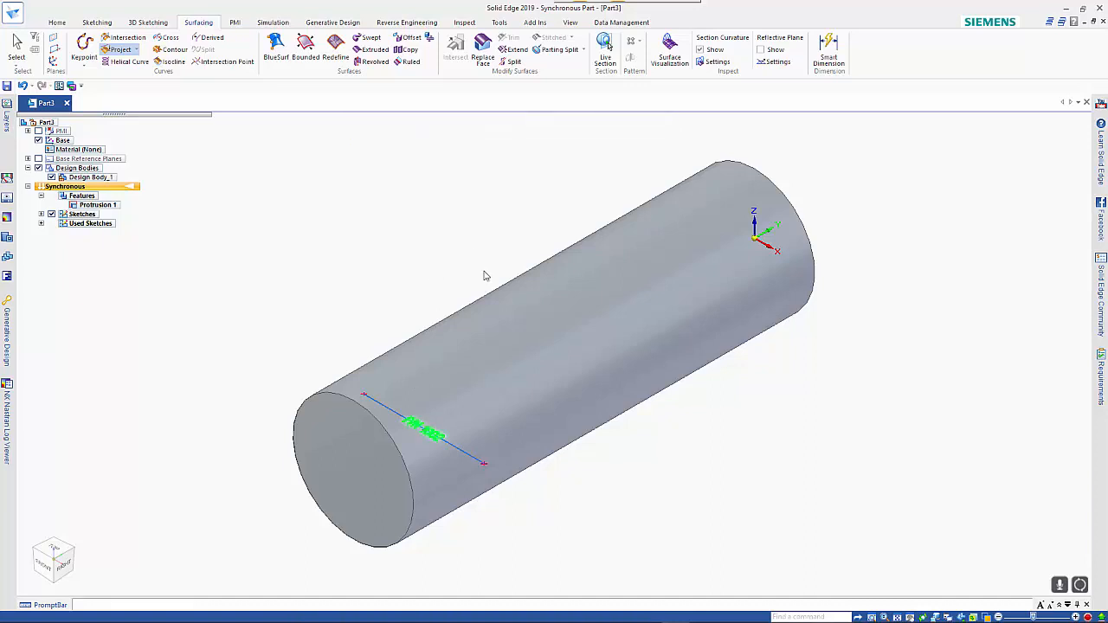
click(464, 334)
right_click(349, 277)
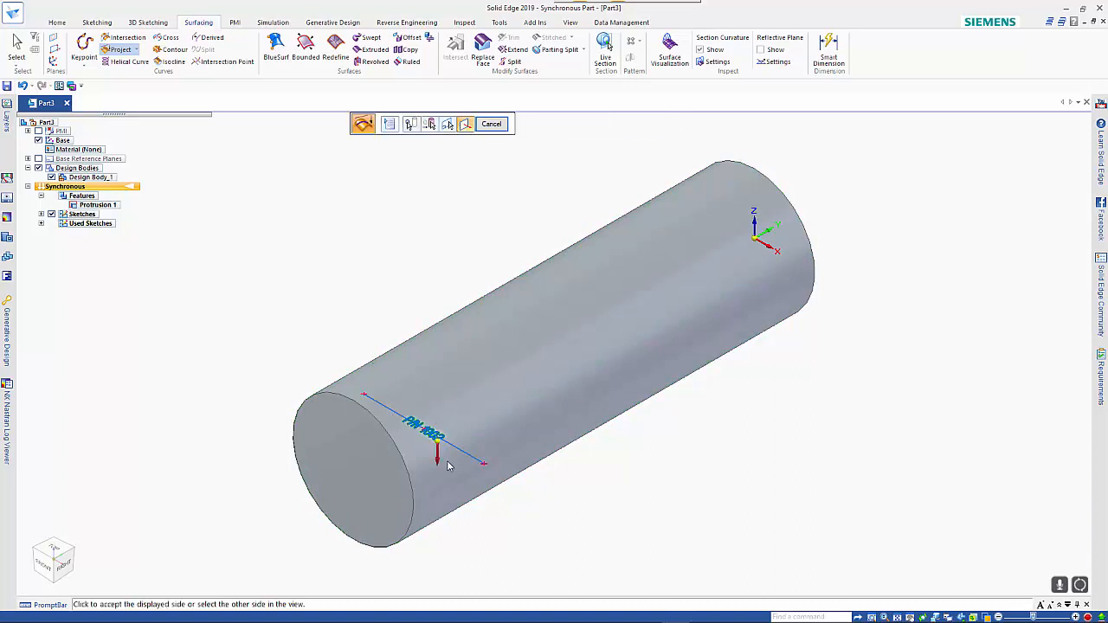
click(426, 293)
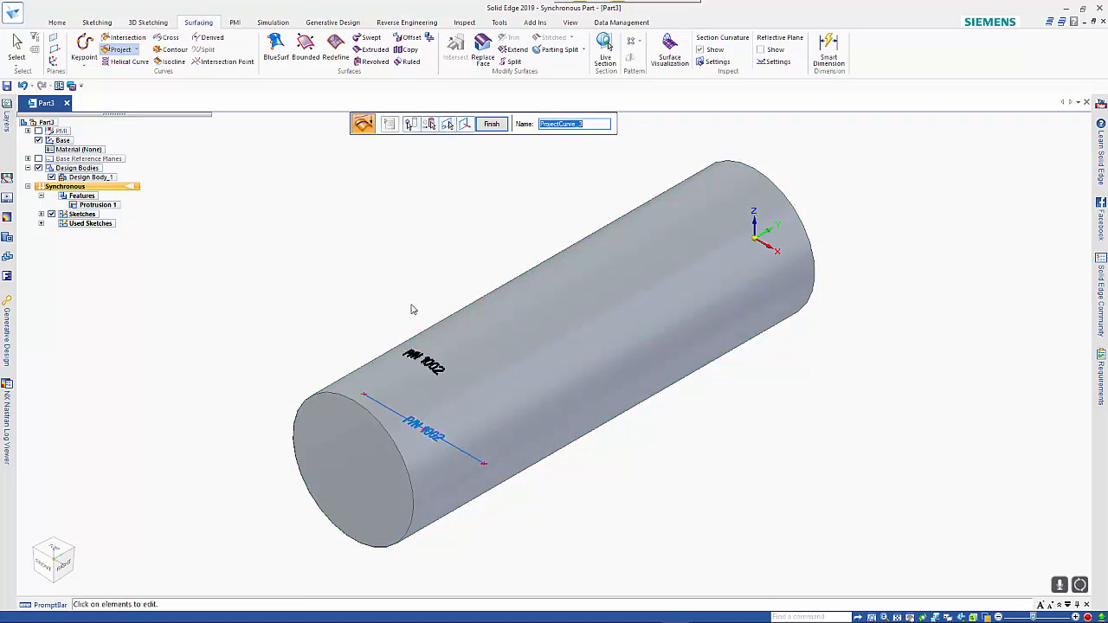
key(Escape)
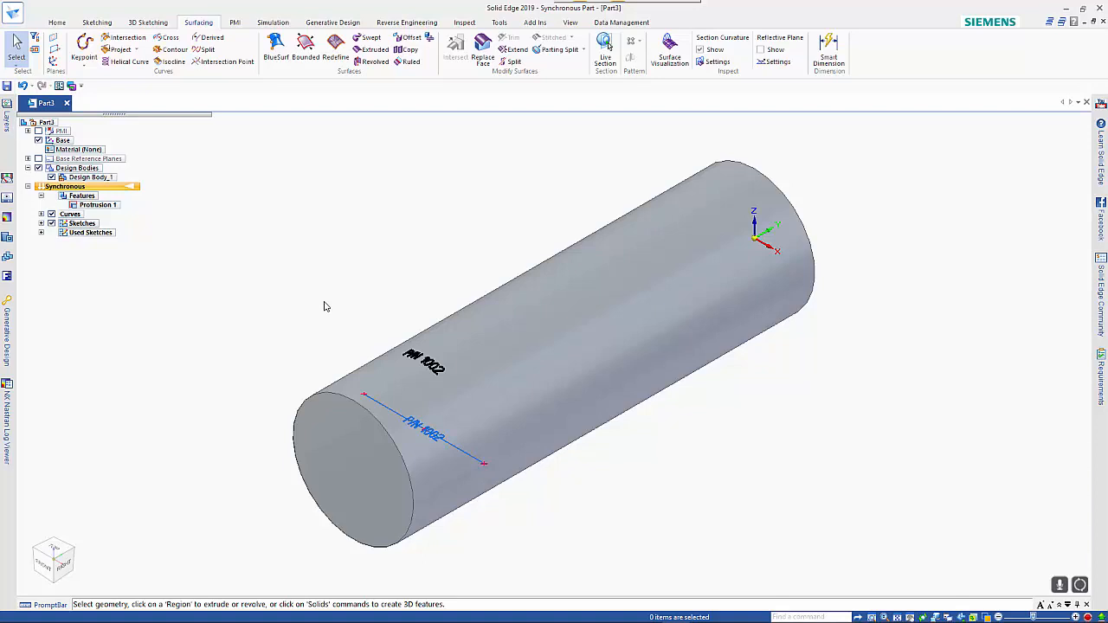
Start a Normal Cutout and select all the character outlines of the projected "P/N 1002" curves as chains.
scroll(460, 364, up, 5)
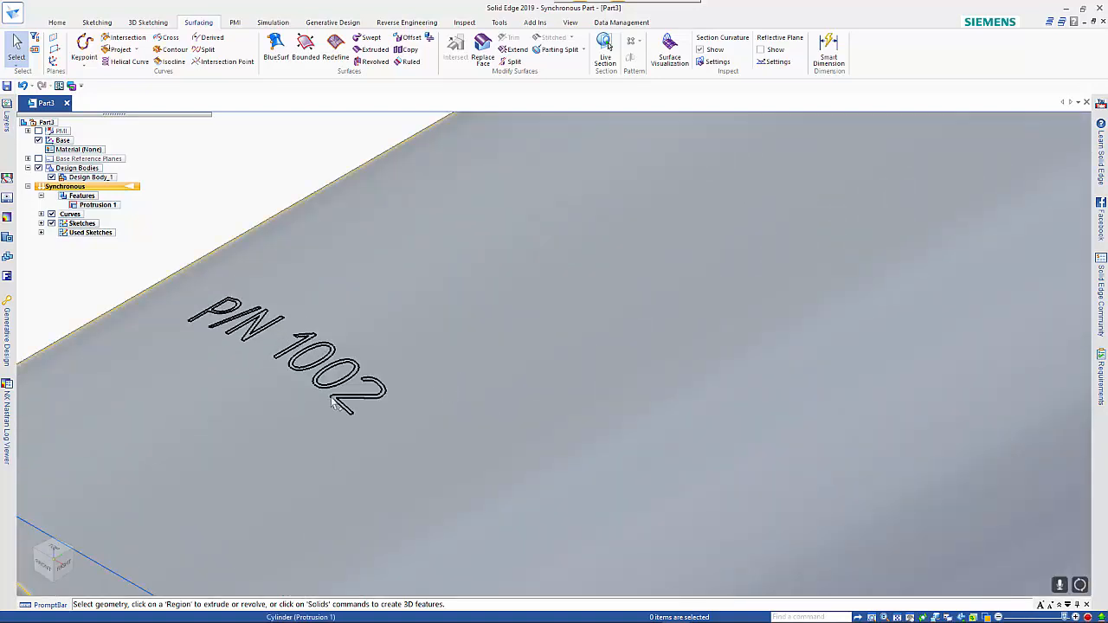
click(40, 215)
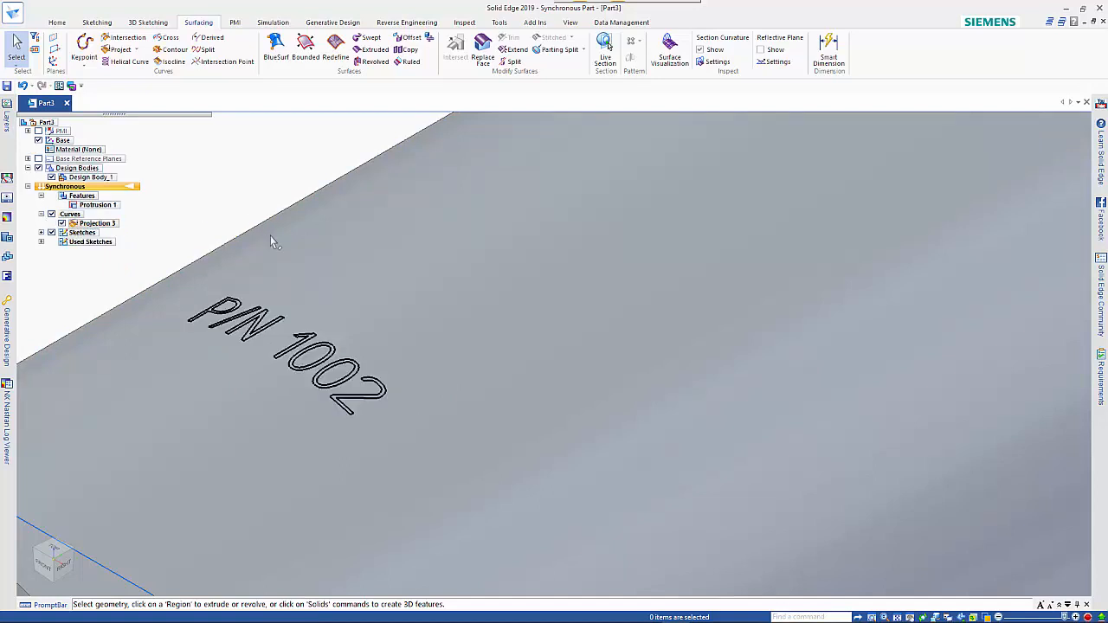
shift+middle_drag(353, 272, 620, 228)
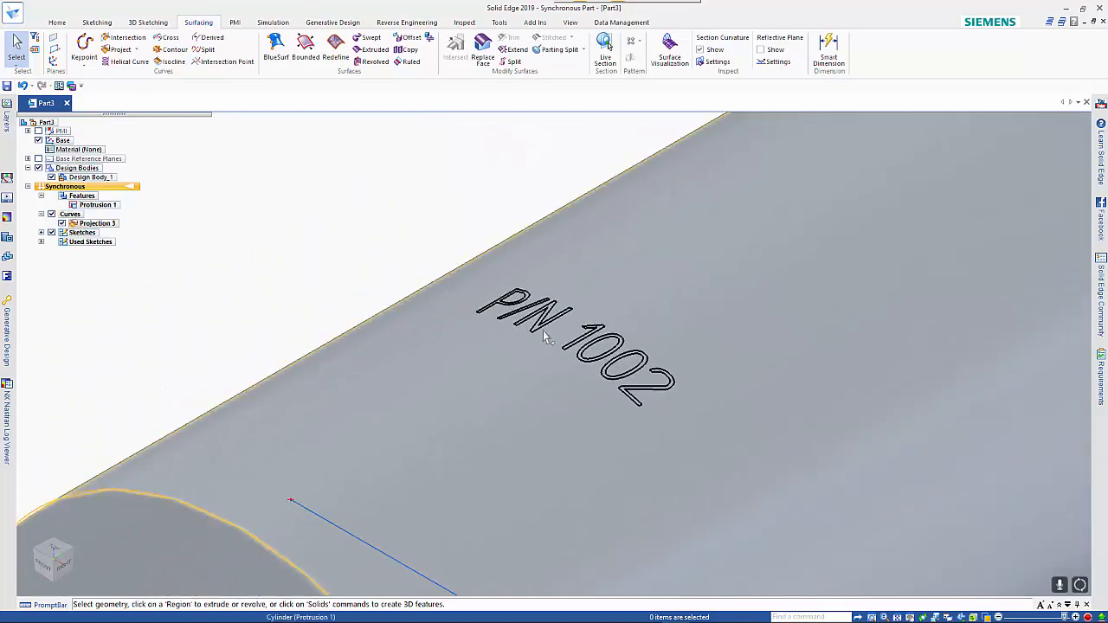
click(56, 21)
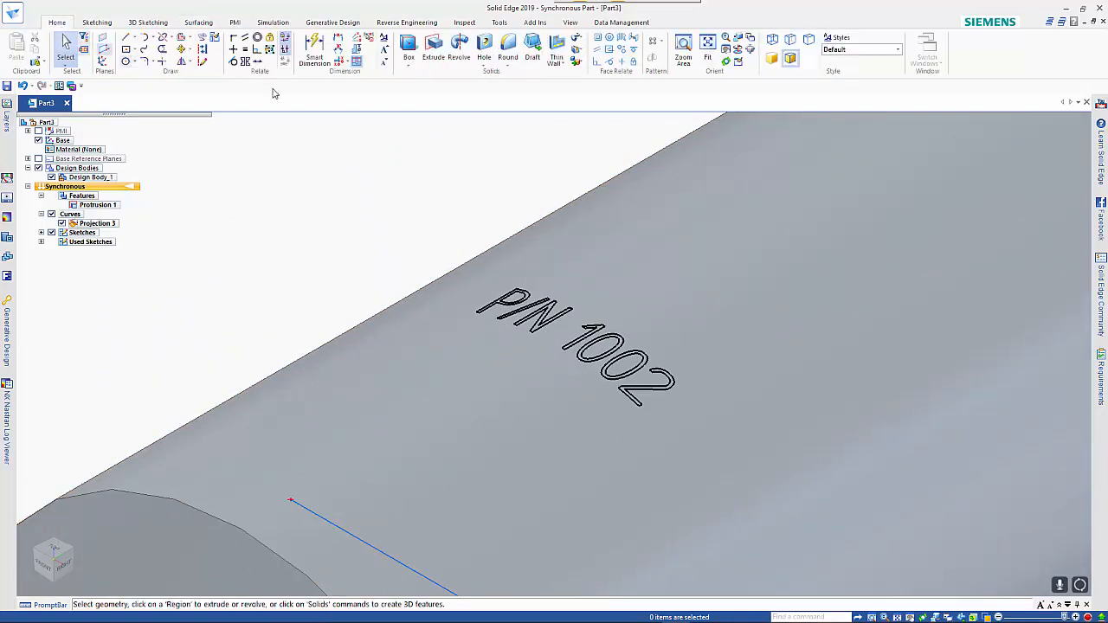
click(577, 51)
click(596, 113)
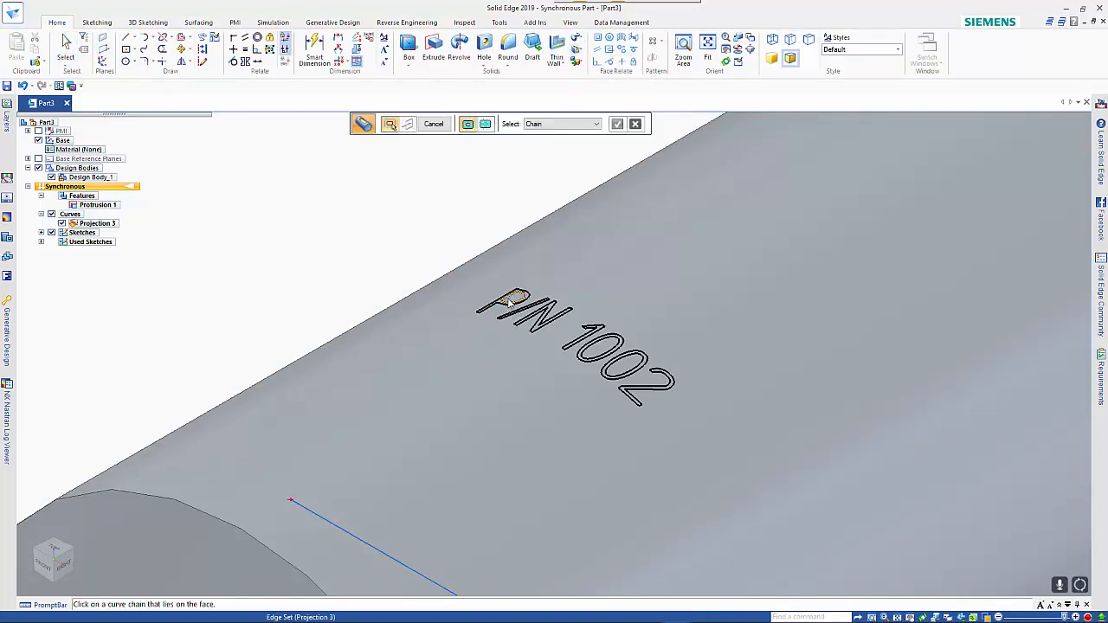
click(491, 308)
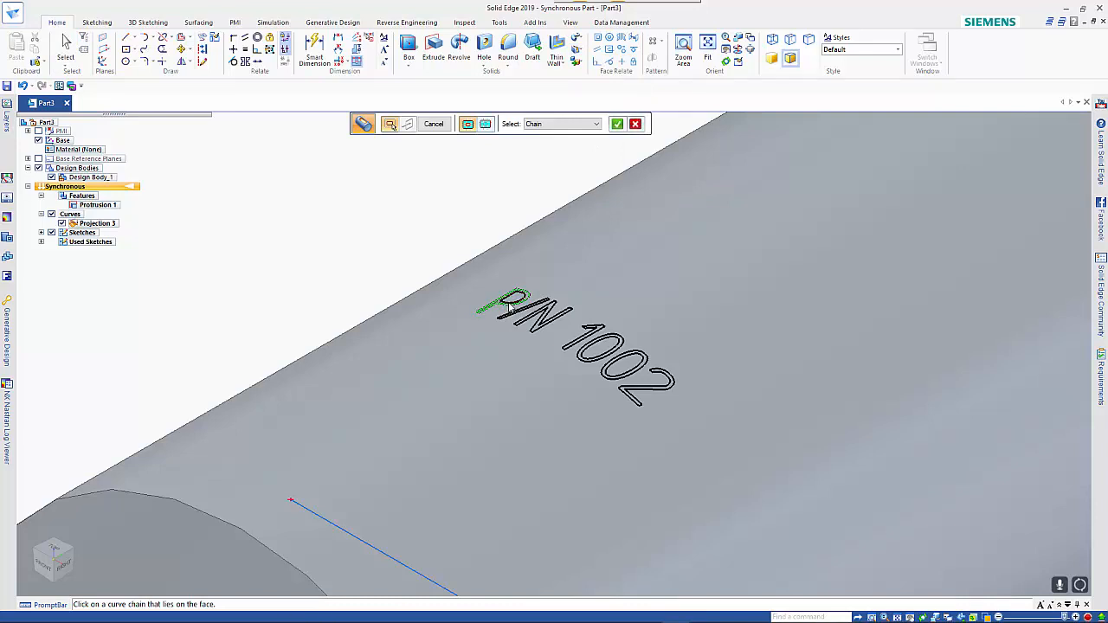
click(527, 317)
click(549, 319)
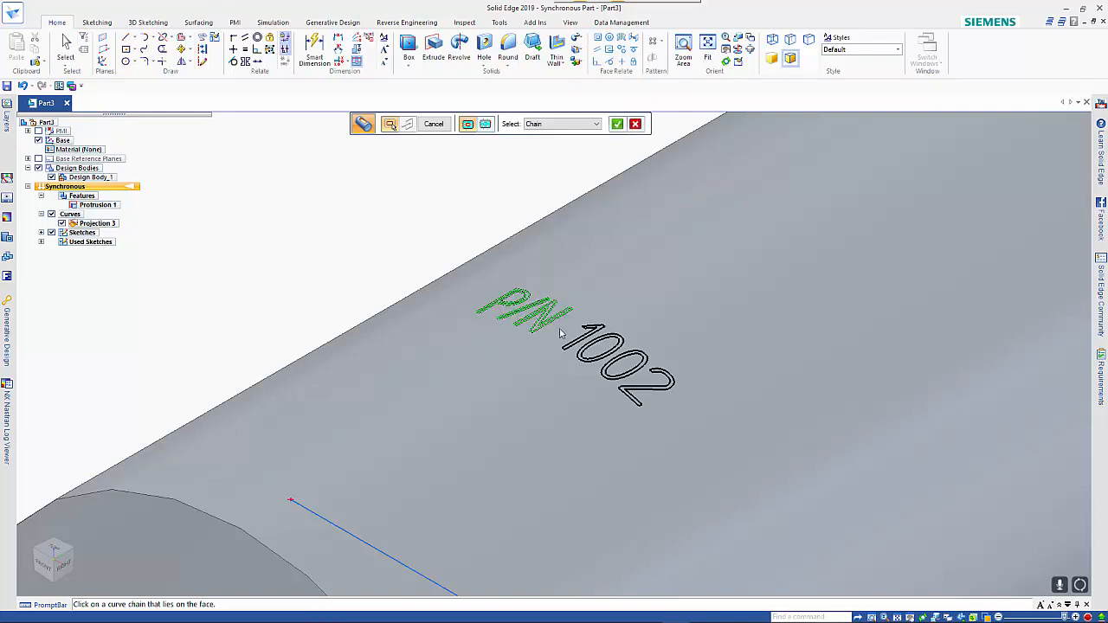
click(596, 351)
click(606, 352)
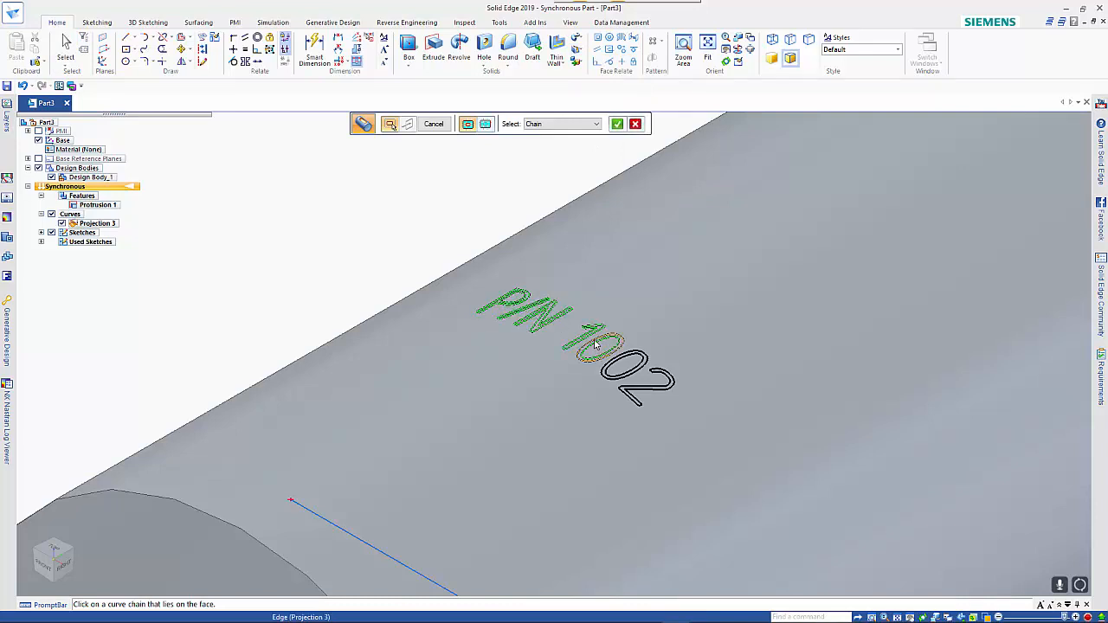
click(620, 357)
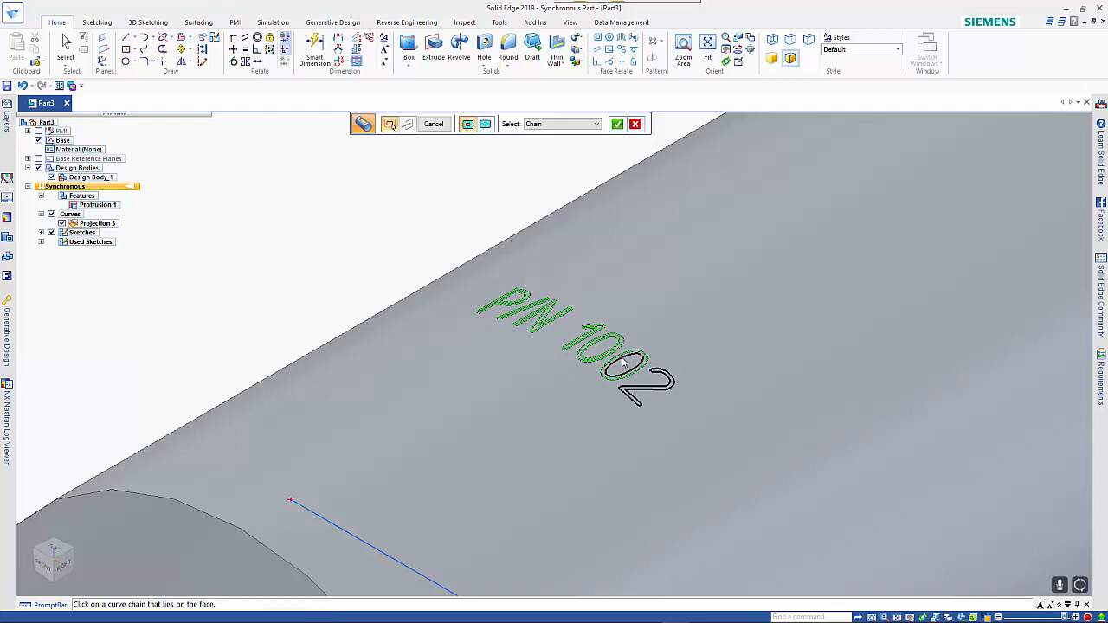
click(659, 378)
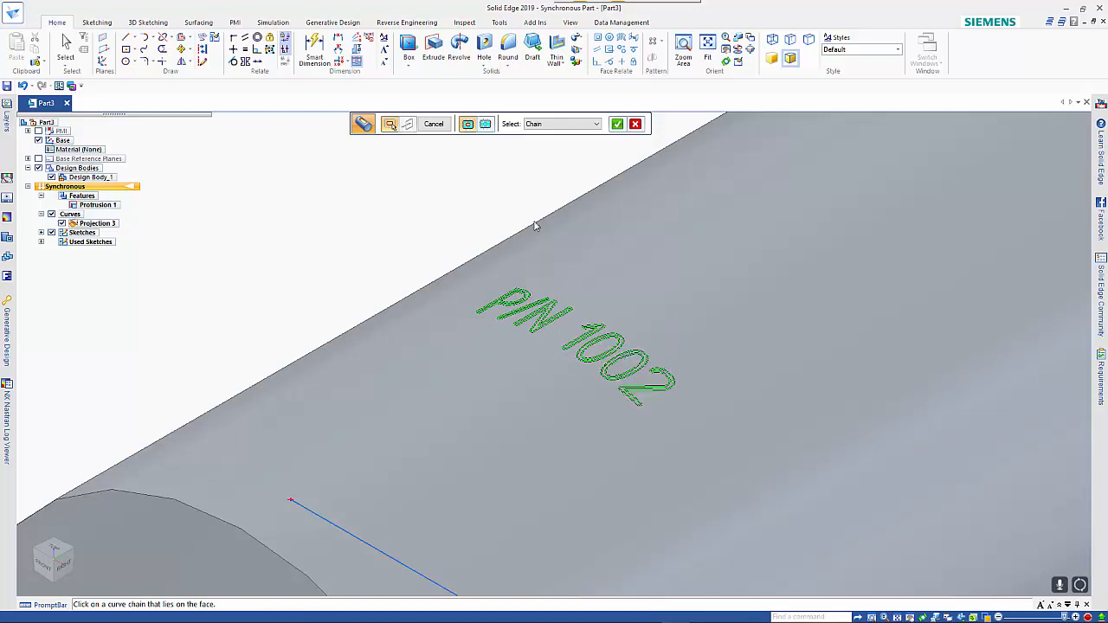
right_click(488, 205)
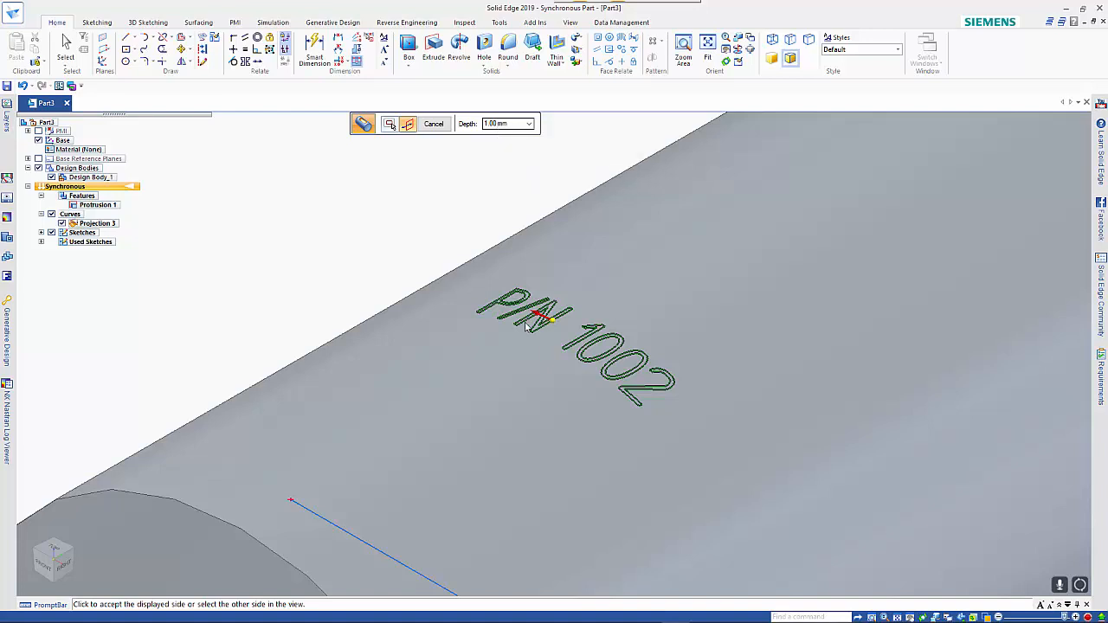
Complete the Normal Cutout at a depth of 1.00 mm, removing the material inside the character outlines.
scroll(568, 340, up, 2)
scroll(569, 340, up, 3)
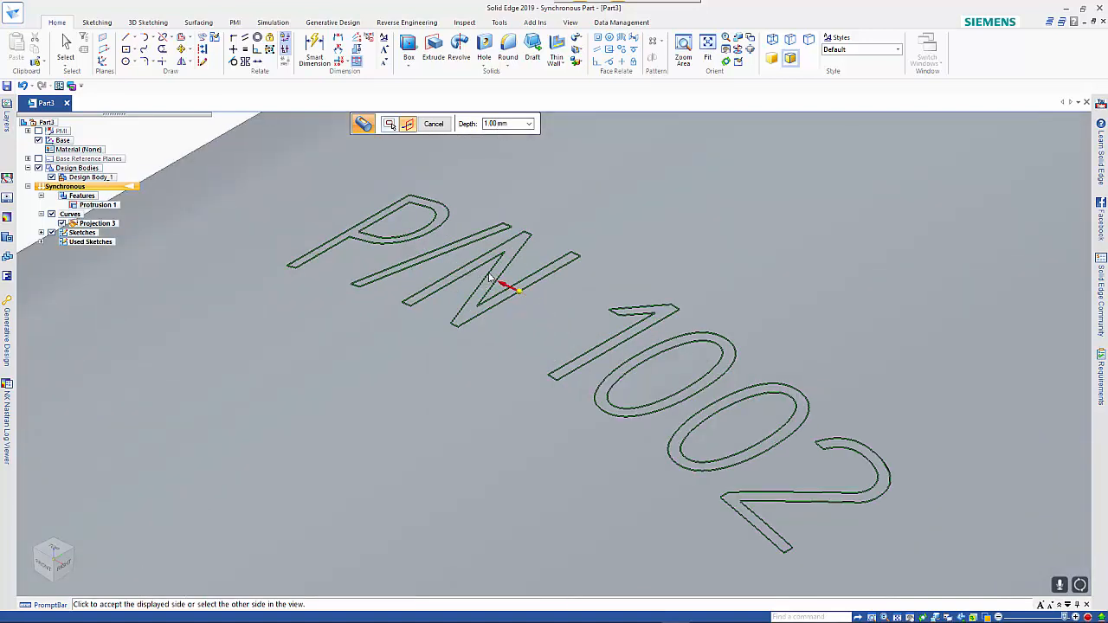
click(489, 277)
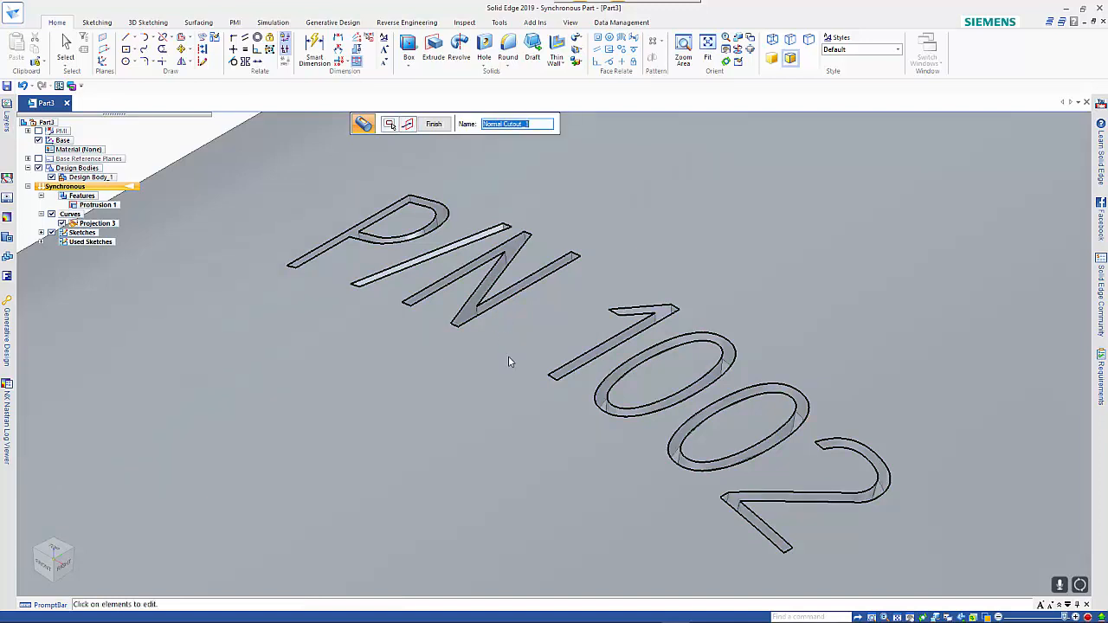
key(Return)
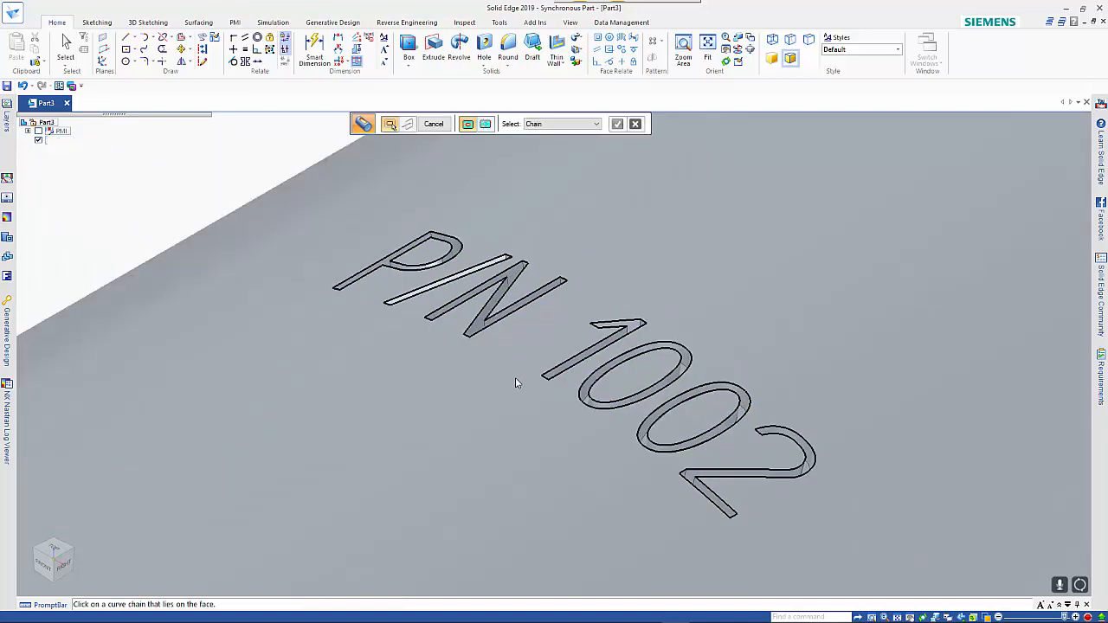
Hide the projected curves and the sketches so only the cylinder with its engraved text is displayed.
scroll(517, 382, down, 3)
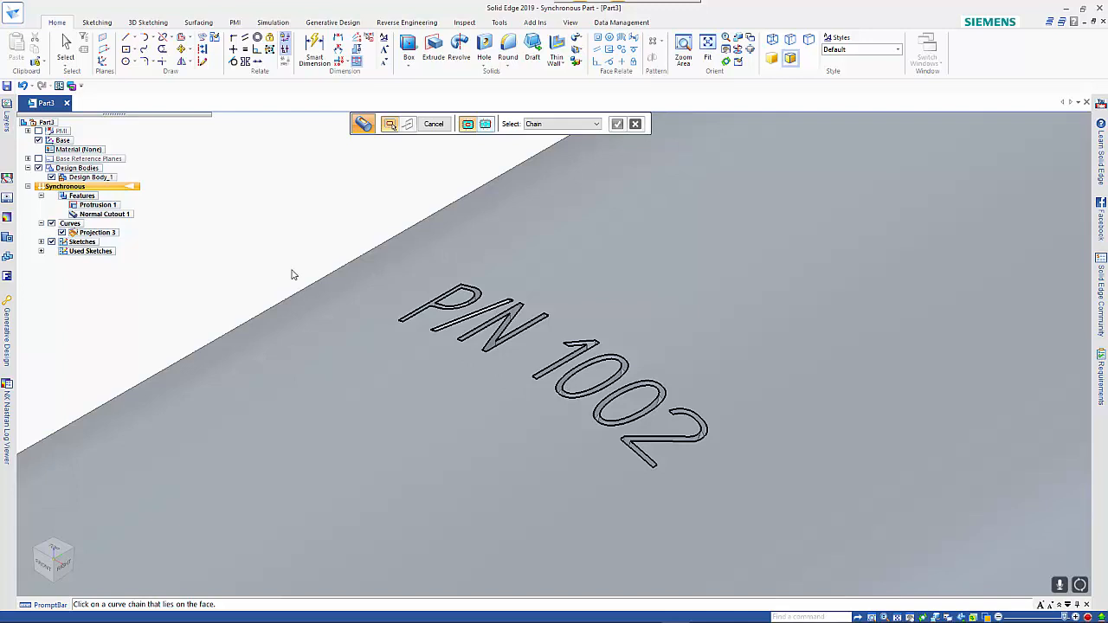
click(62, 233)
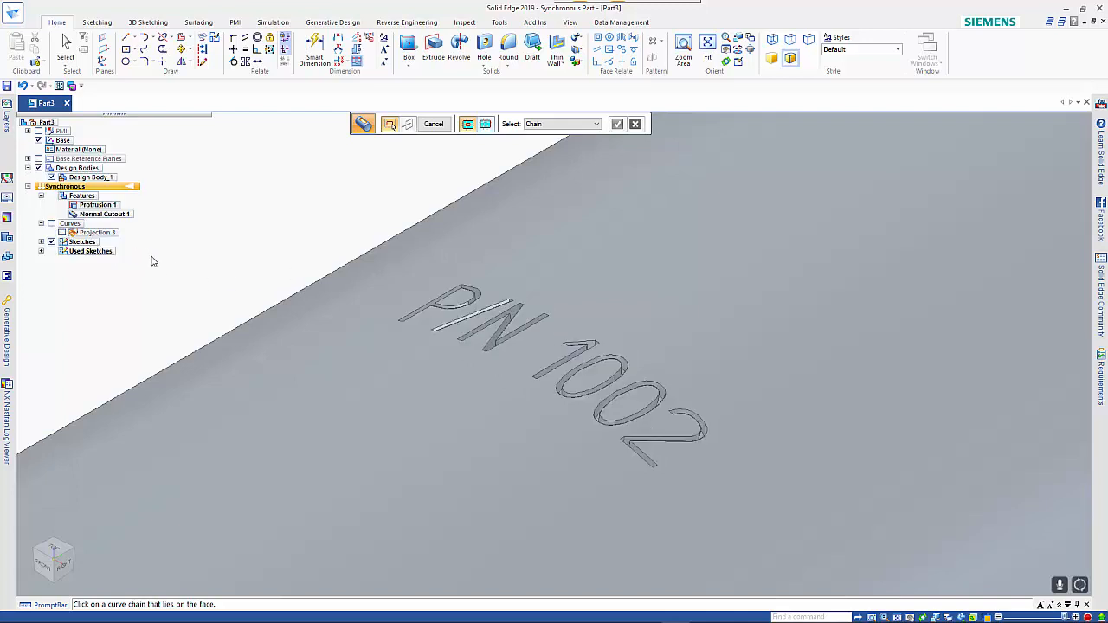
scroll(622, 417, down, 2)
scroll(625, 415, up, 3)
scroll(624, 415, down, 6)
scroll(624, 419, down, 2)
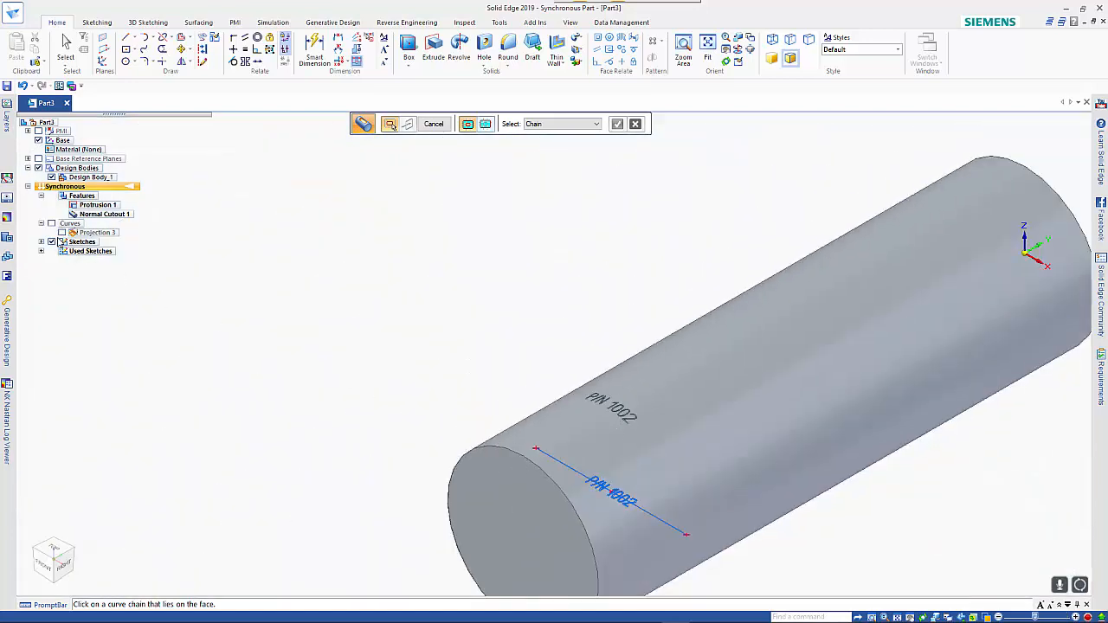
click(51, 242)
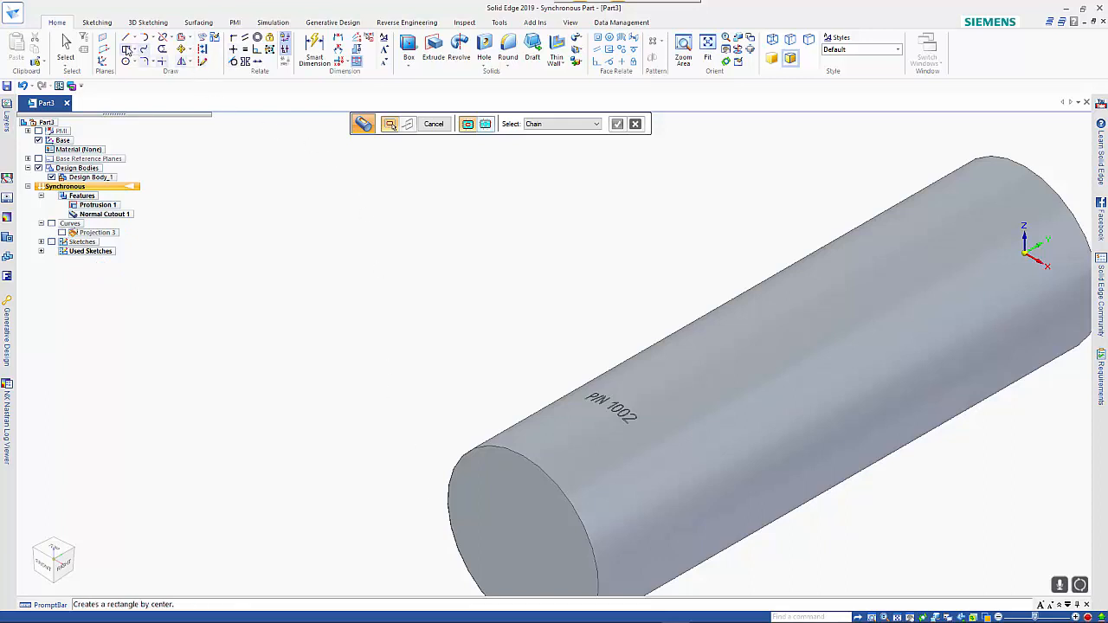
Sketch a centre-point arc on the cylinder's front end face, centred on the origin, about 34 mm in radius with a sweep of about 111°.
click(155, 43)
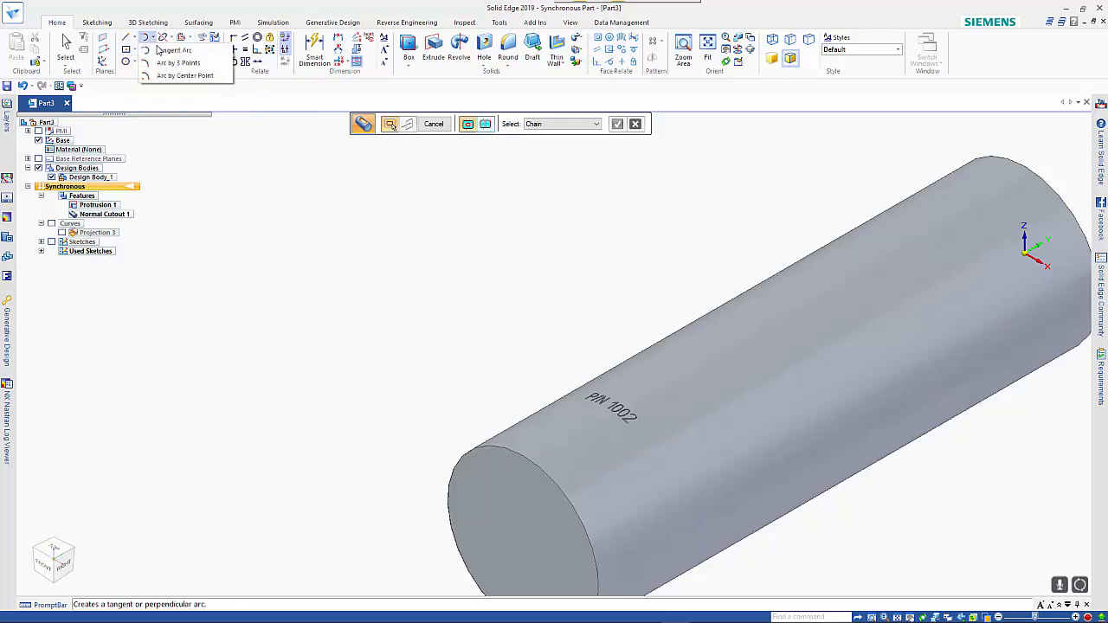
click(191, 77)
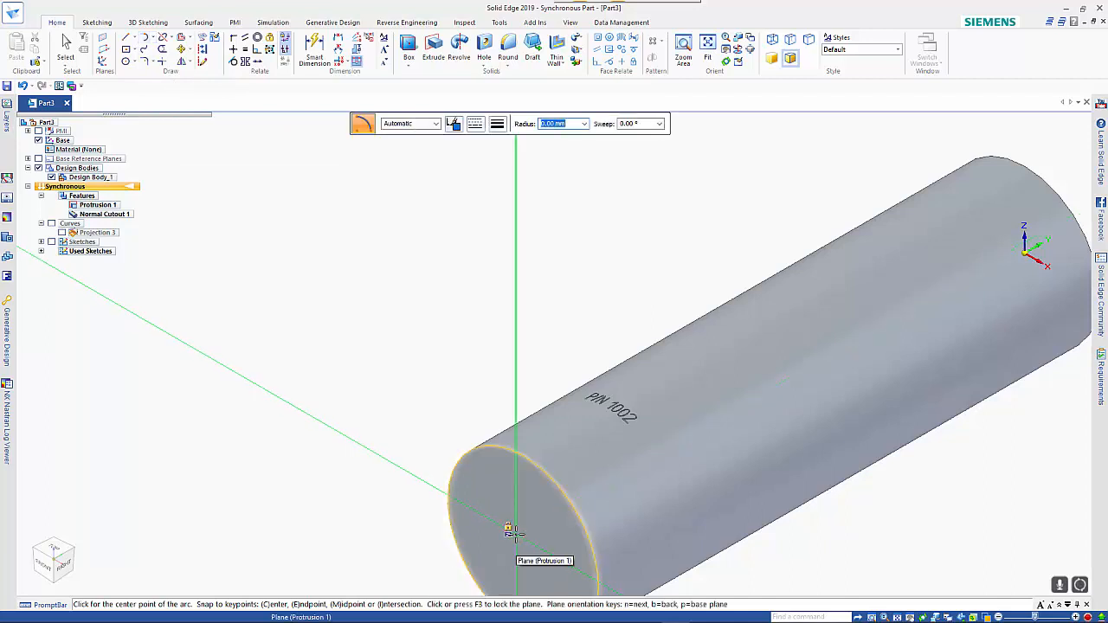
key(F3)
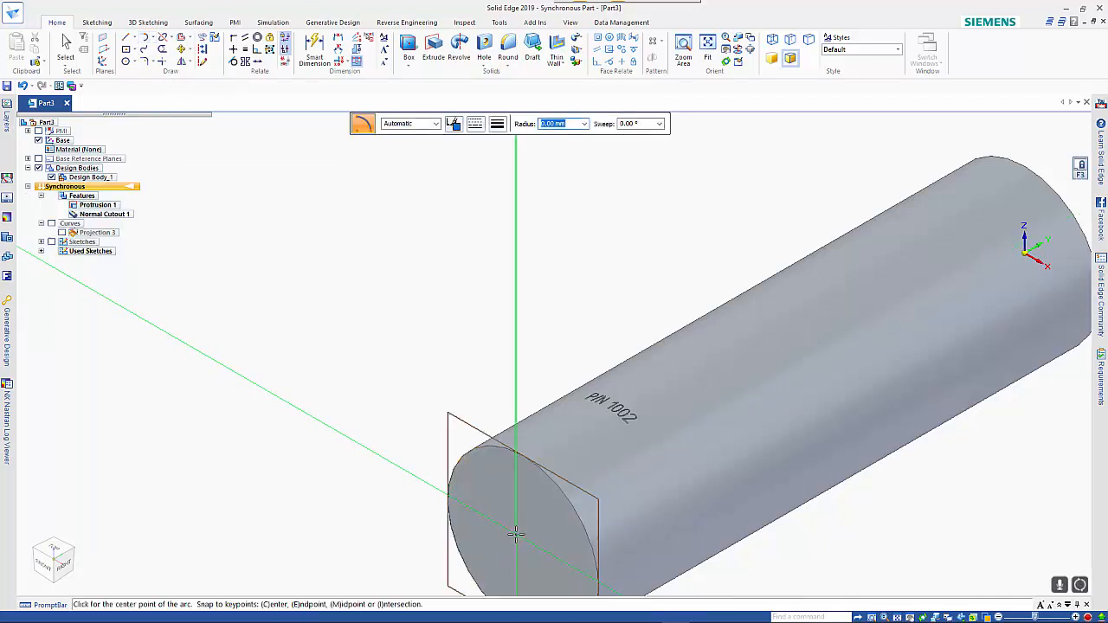
key(ctrl+h)
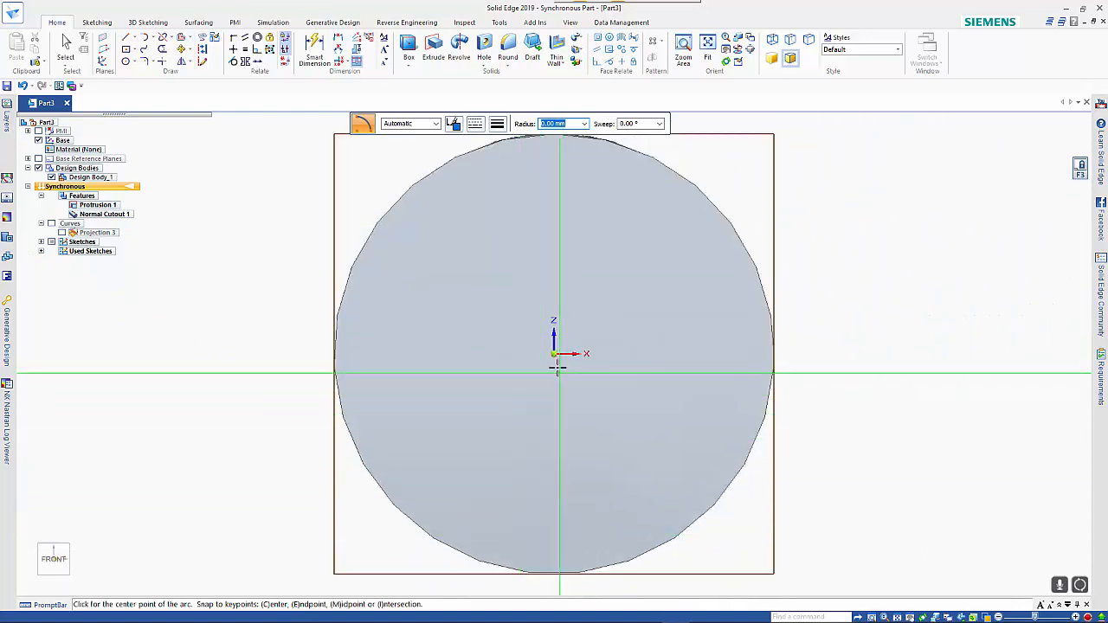
click(554, 354)
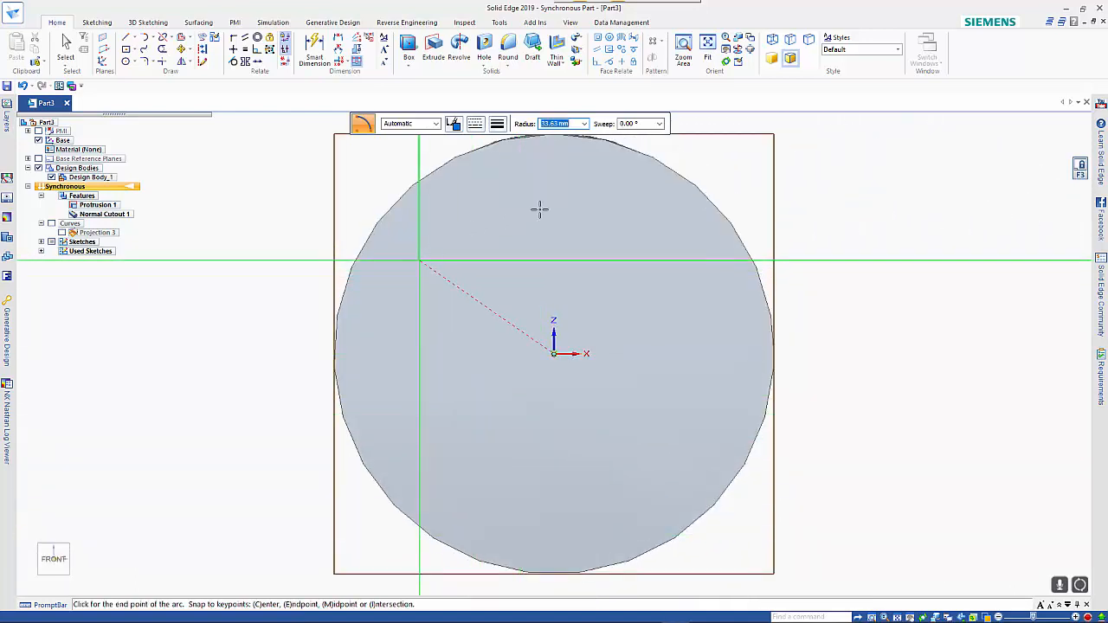
click(691, 260)
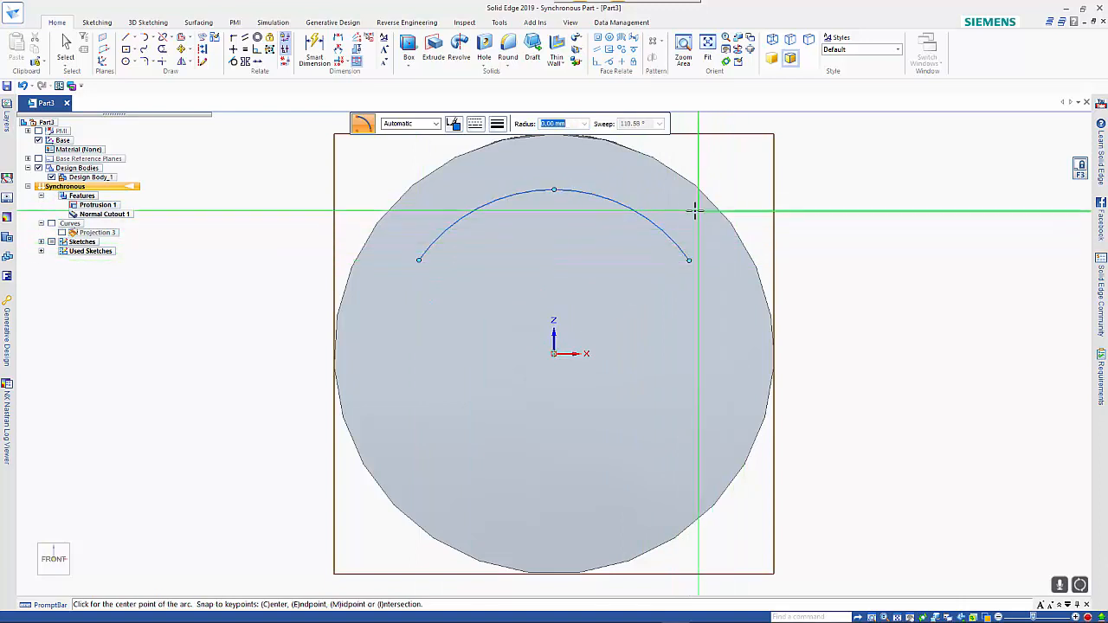
key(Escape)
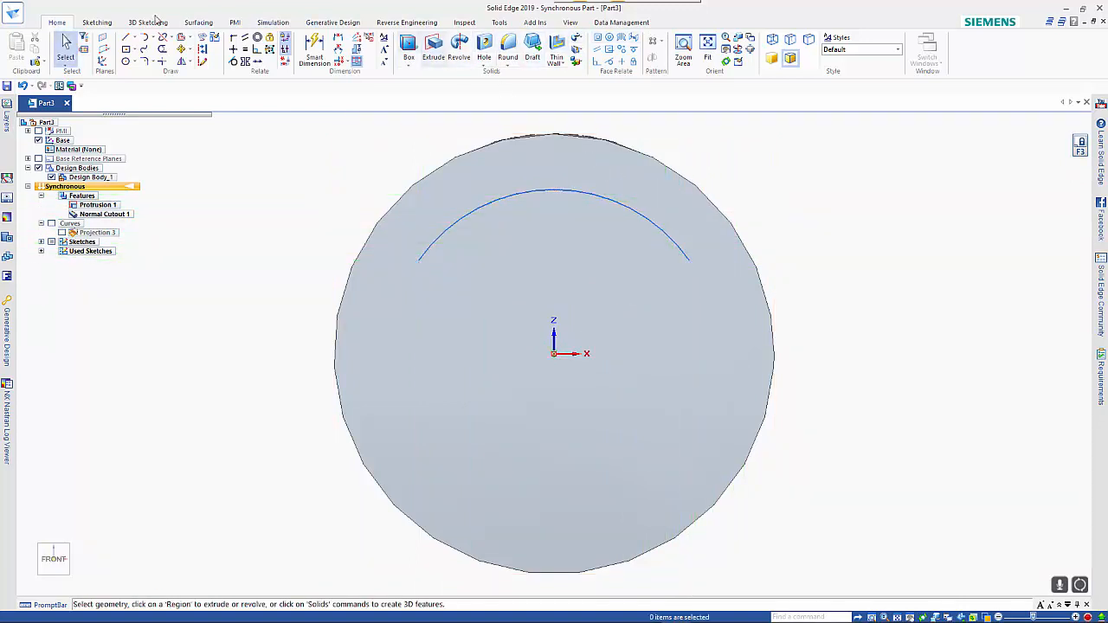
Create a text profile reading "Solid Edge" and place it along the end-face arc near its midpoint, using the Center anchor.
click(97, 22)
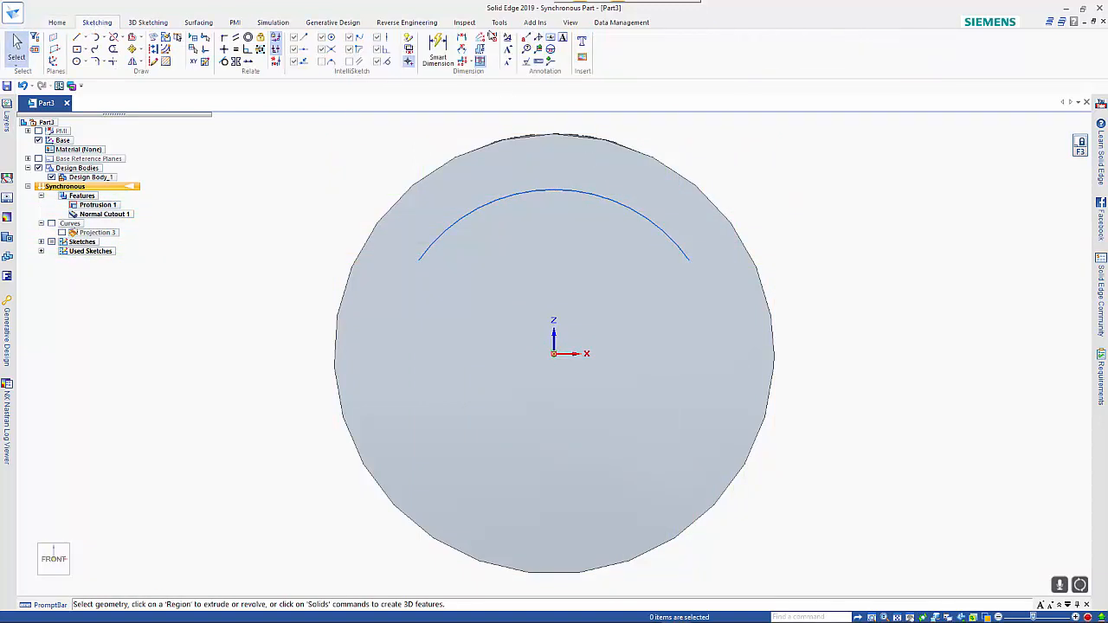
click(586, 43)
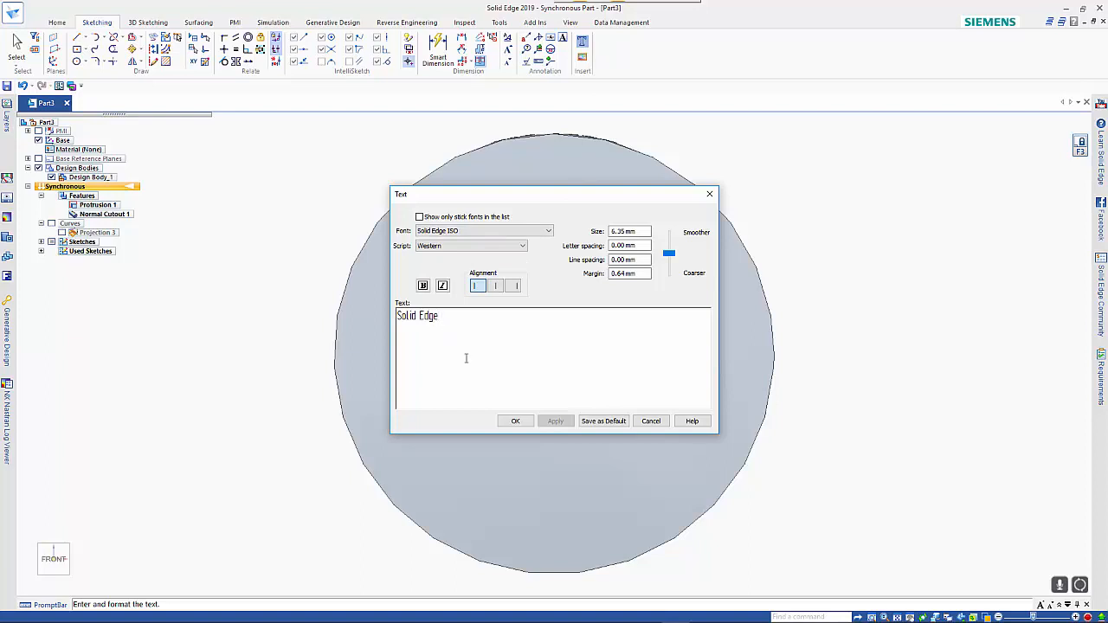
click(514, 420)
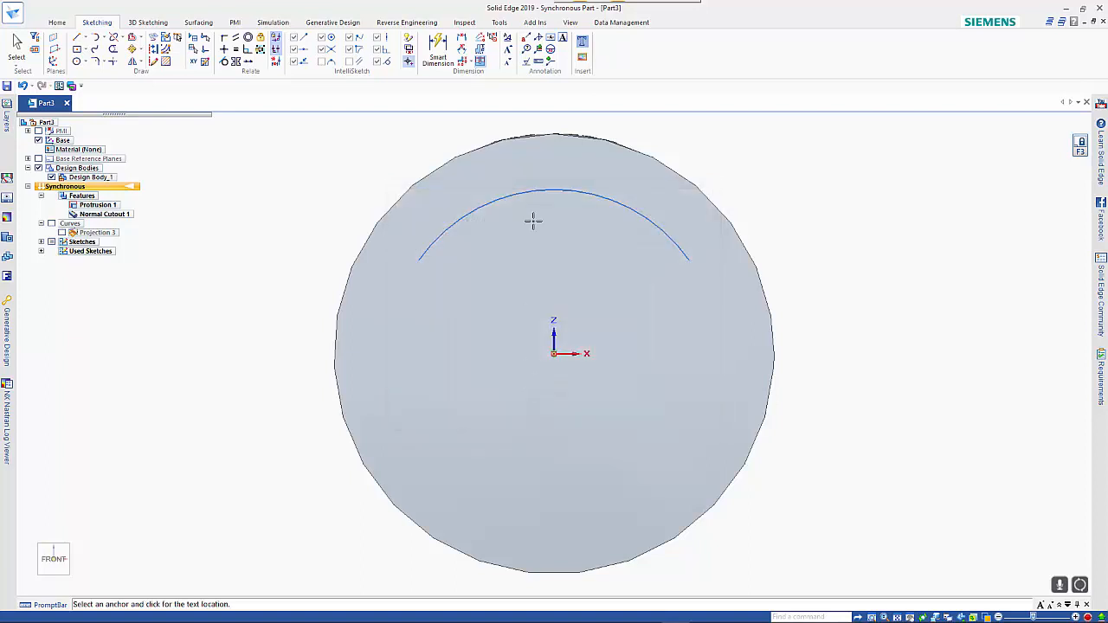
click(456, 126)
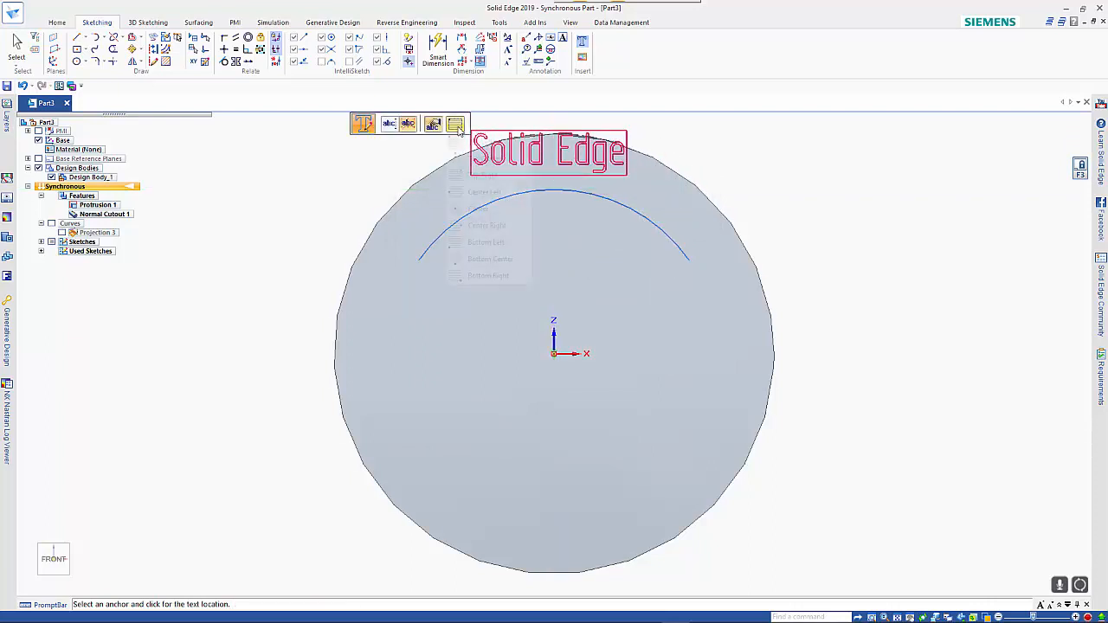
click(471, 212)
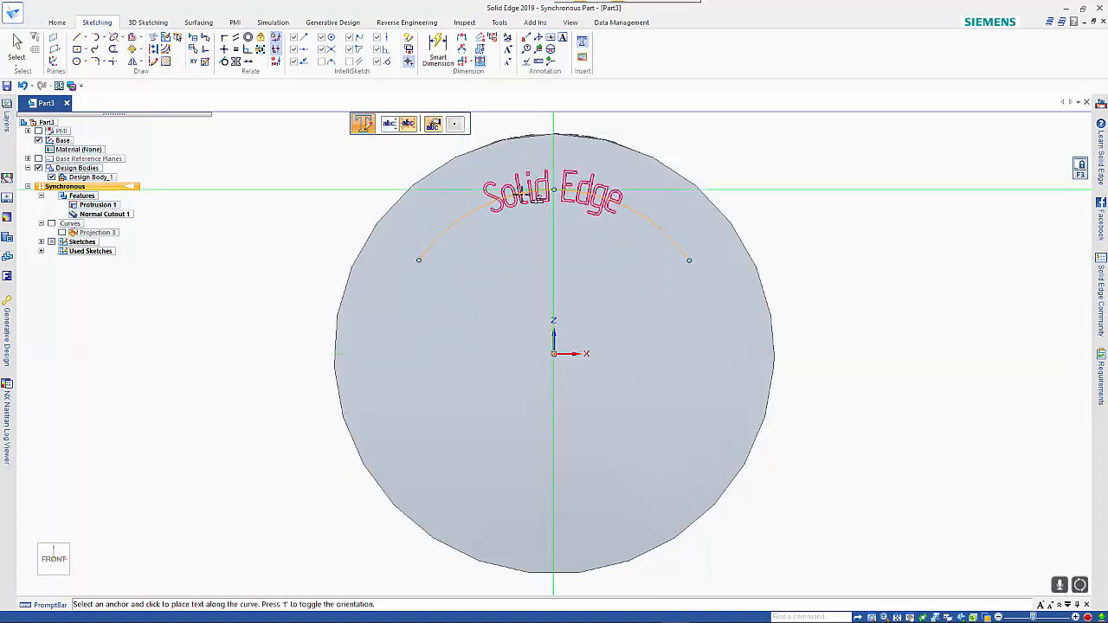
click(522, 189)
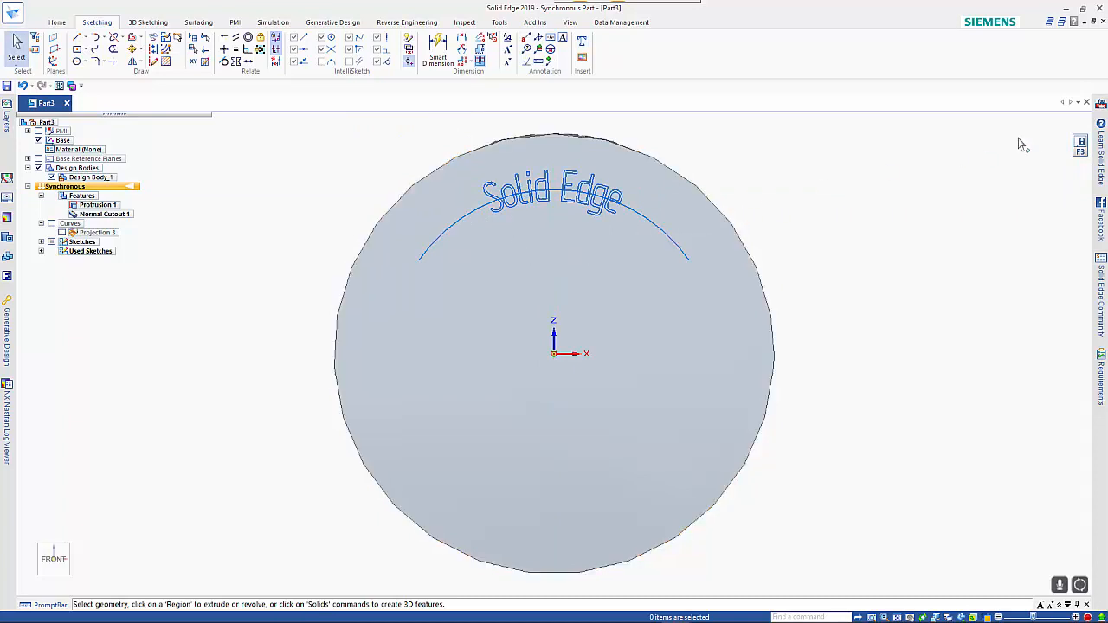
Extrude the "Solid Edge" character outlines, selected as chains, as a cut about 20 mm deep into the end face, and hide the sketches.
mouse_move(893, 217)
middle_down()
mouse_move(811, 213)
mouse_move(866, 236)
mouse_move(783, 213)
middle_up()
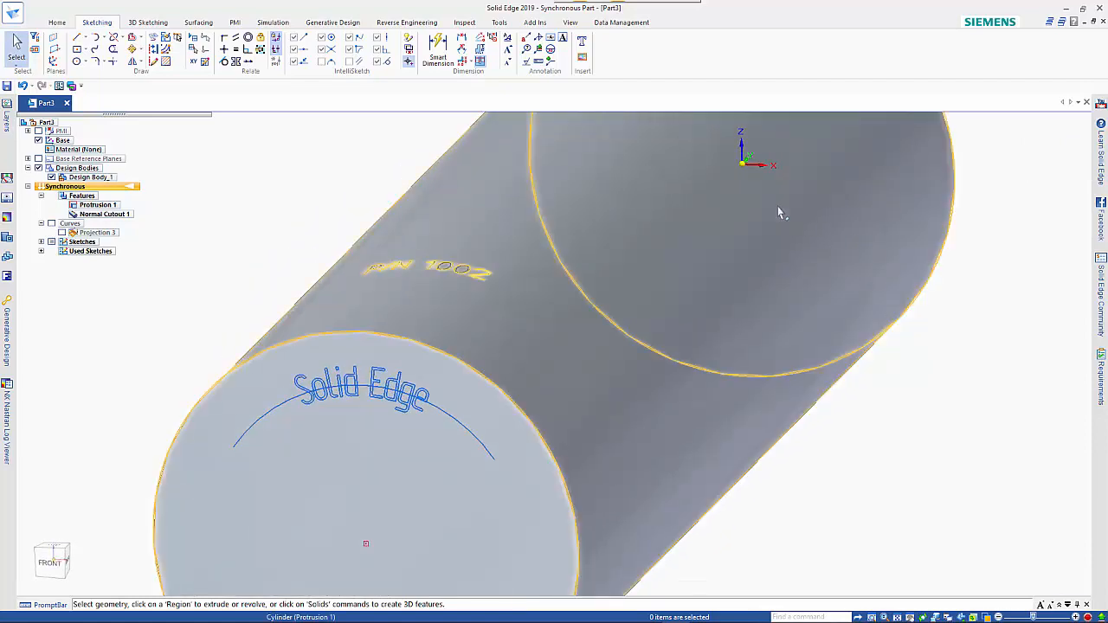
click(57, 23)
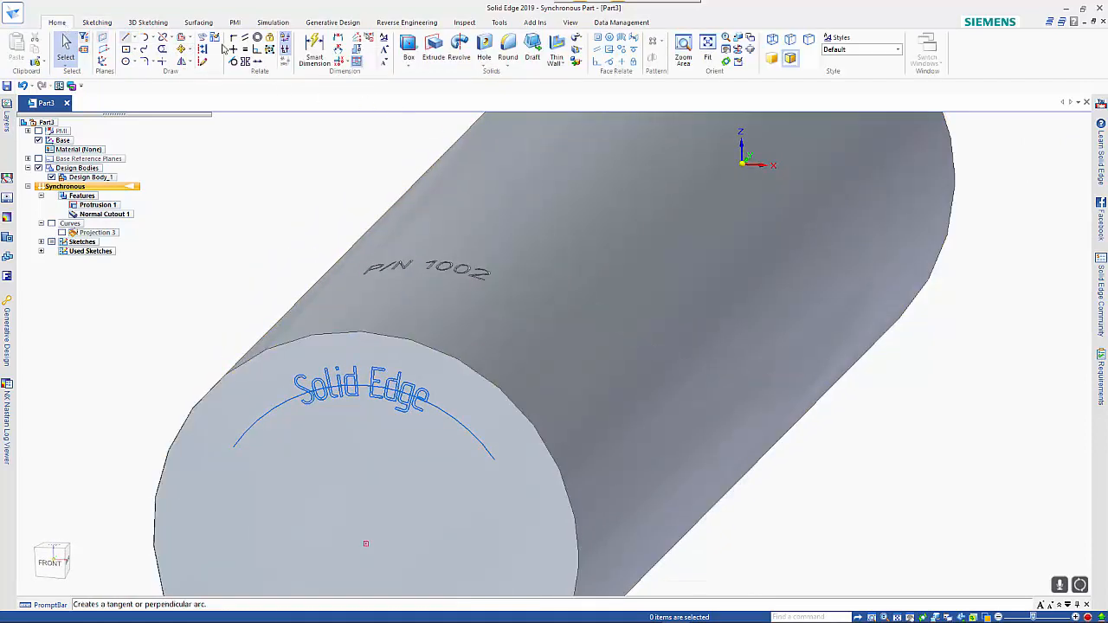
click(430, 50)
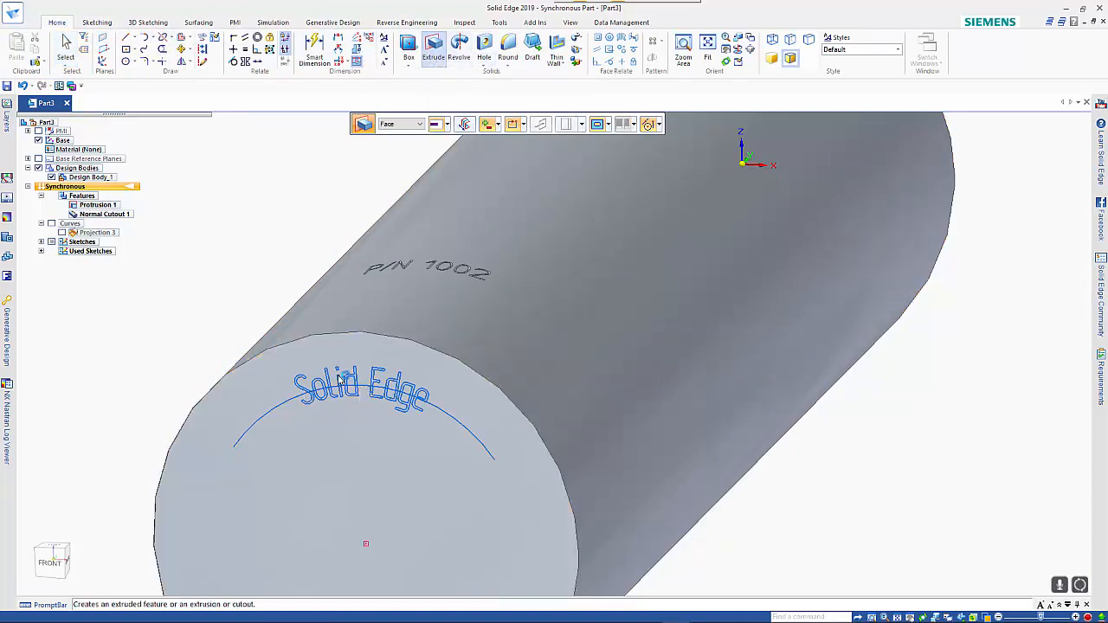
click(417, 125)
click(390, 142)
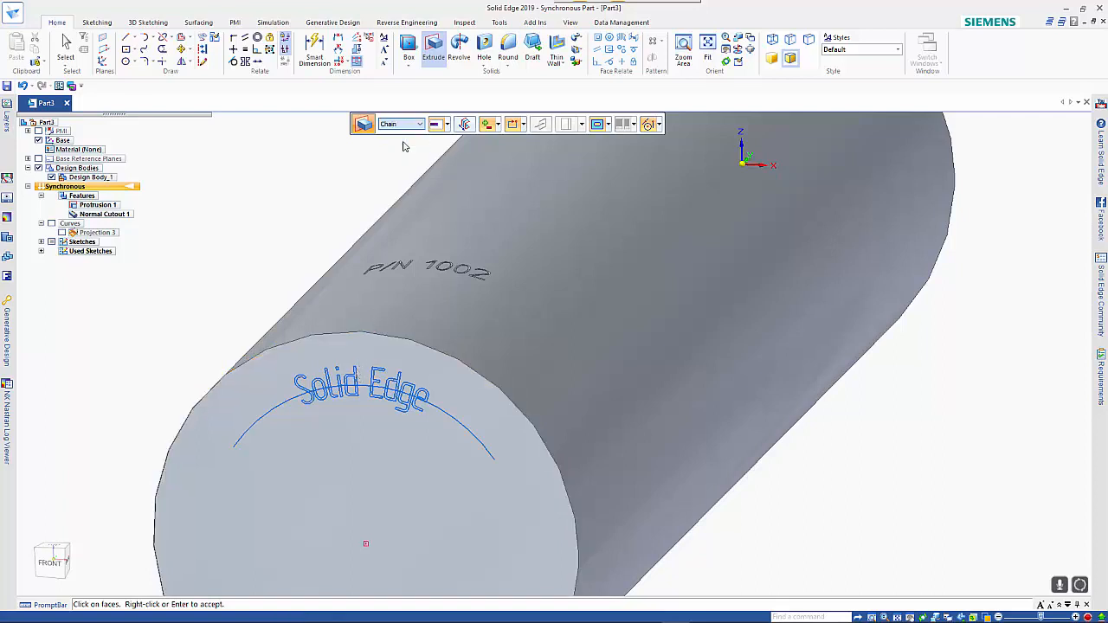
click(340, 377)
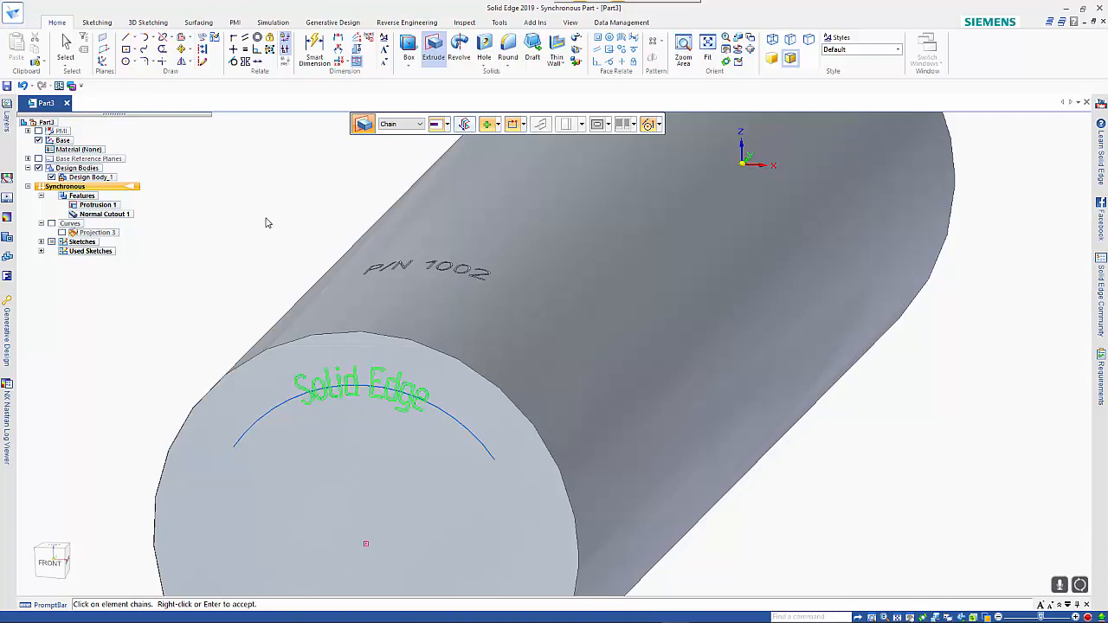
click(500, 126)
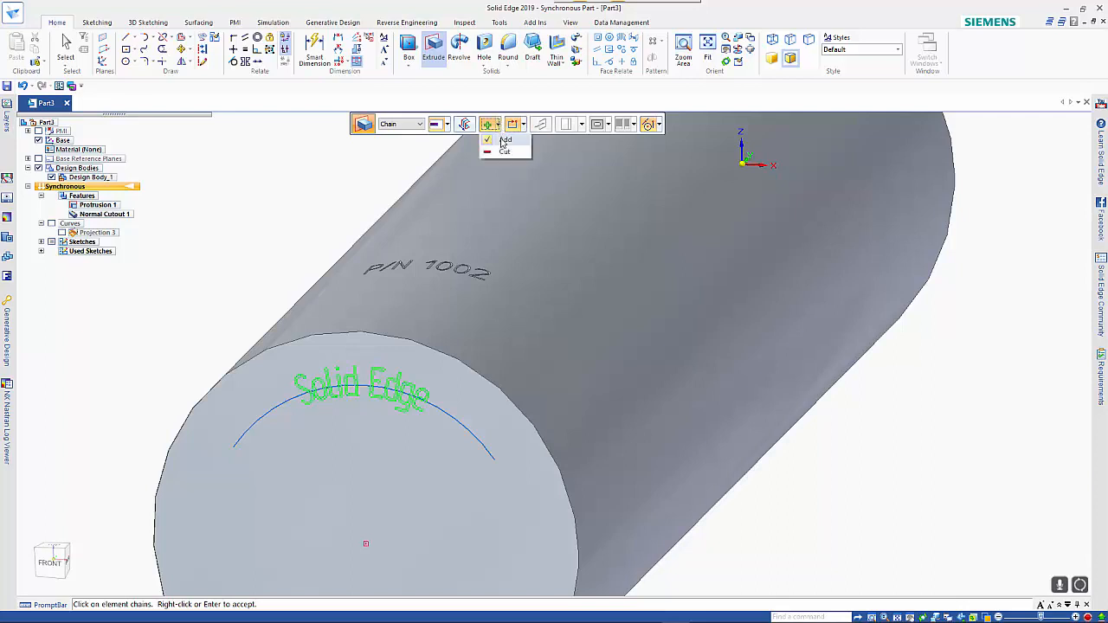
click(503, 149)
right_click(238, 223)
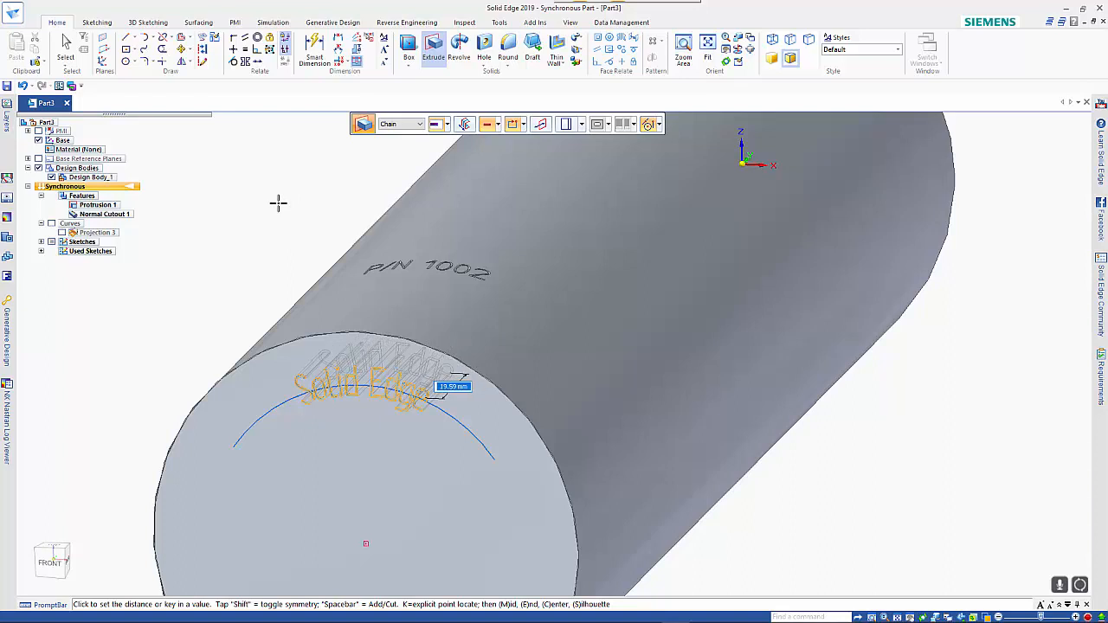
click(277, 203)
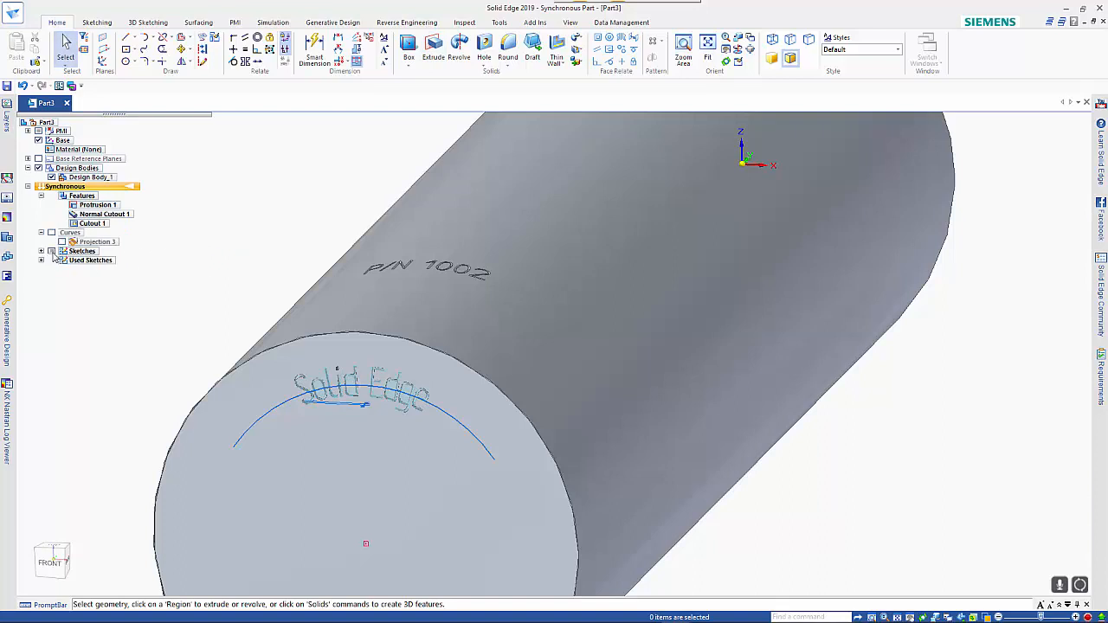
click(52, 251)
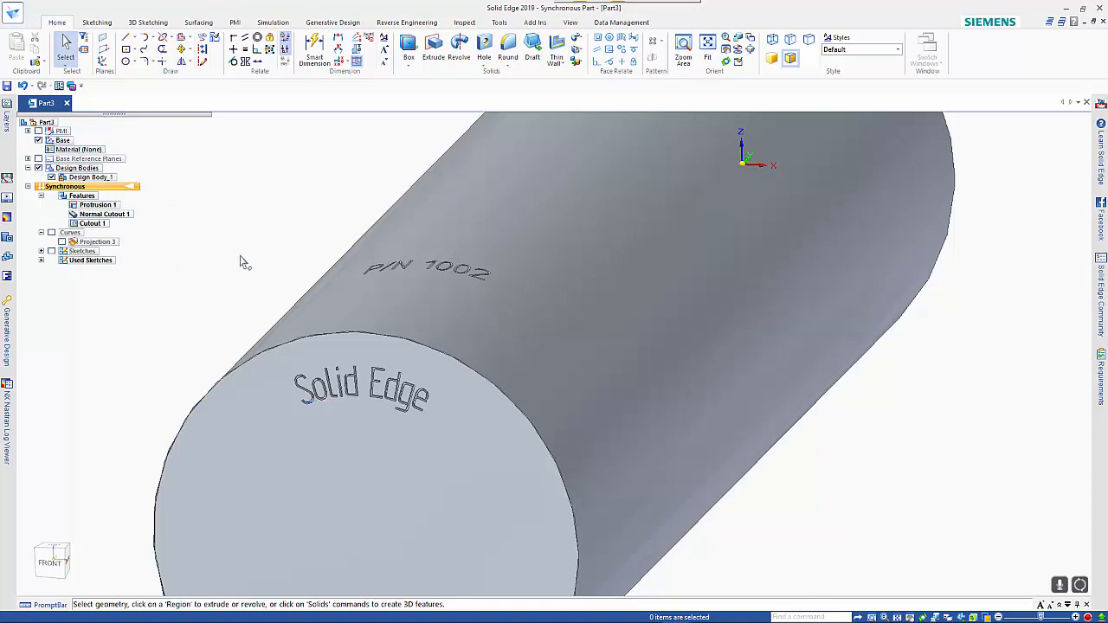
Paint the "P/N 1002" normal cutout and the "Solid Edge" cutout with the Blue style, using Part Painter's Feature selection.
middle_drag(340, 189, 345, 184)
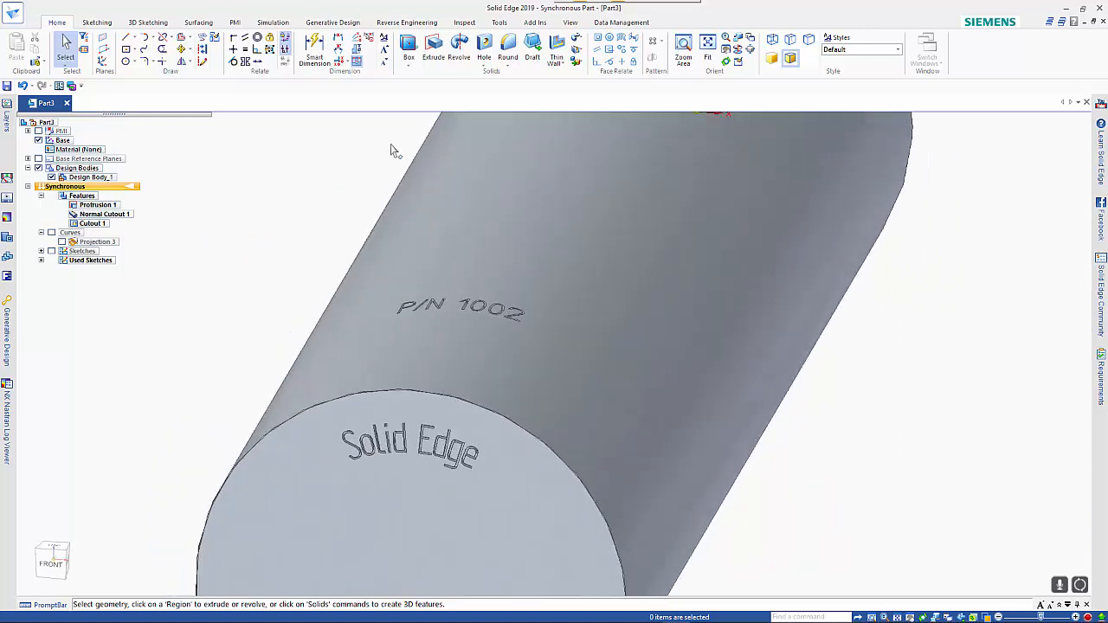
click(571, 23)
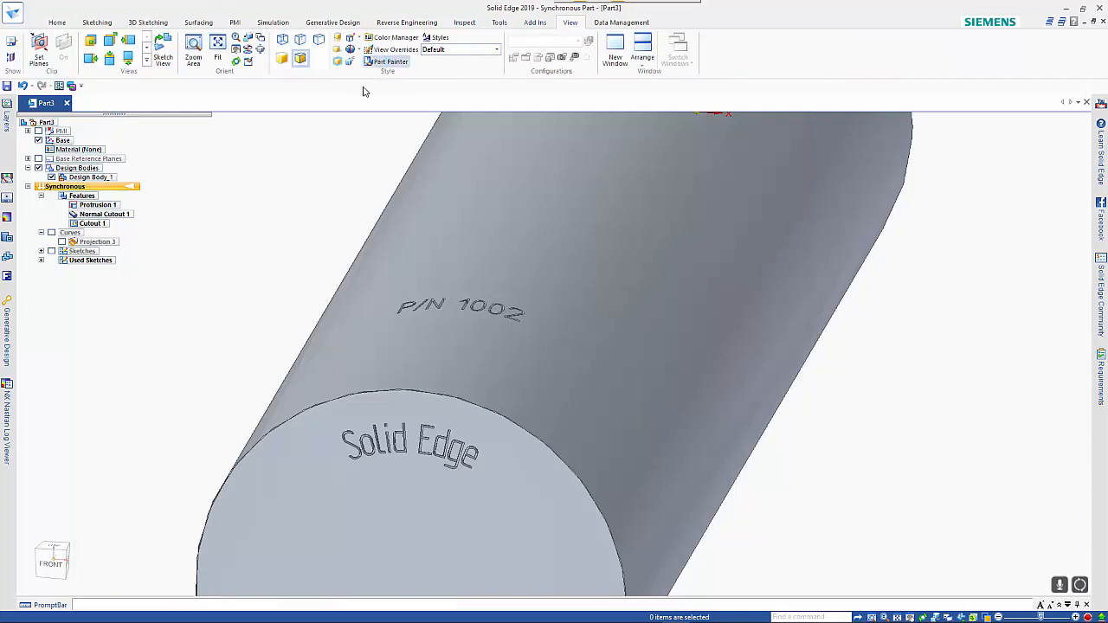
click(389, 62)
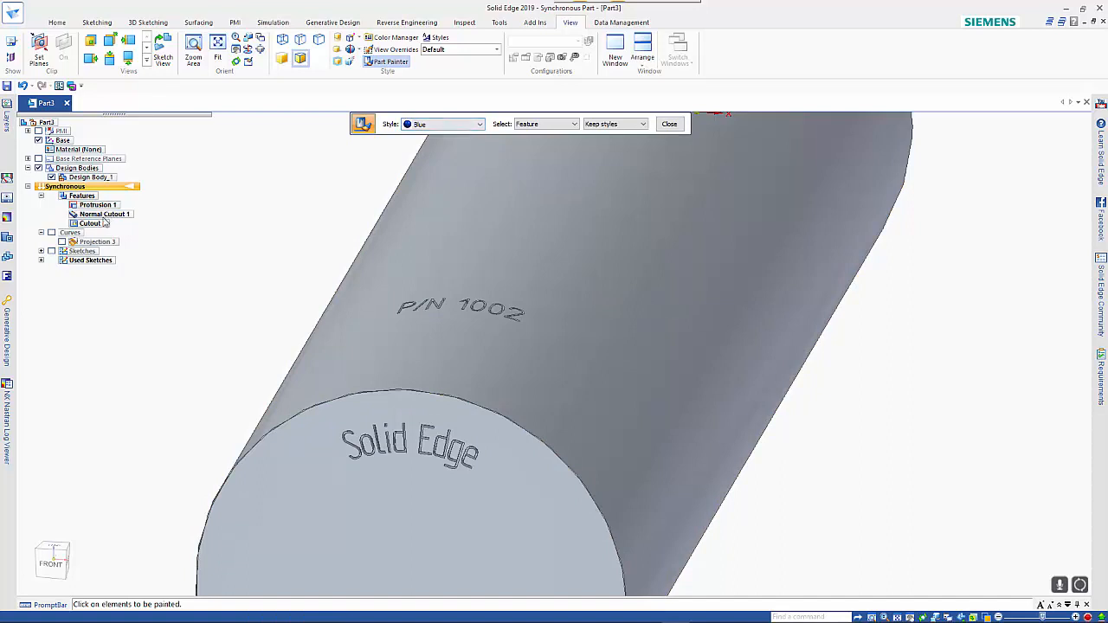
click(101, 214)
click(95, 224)
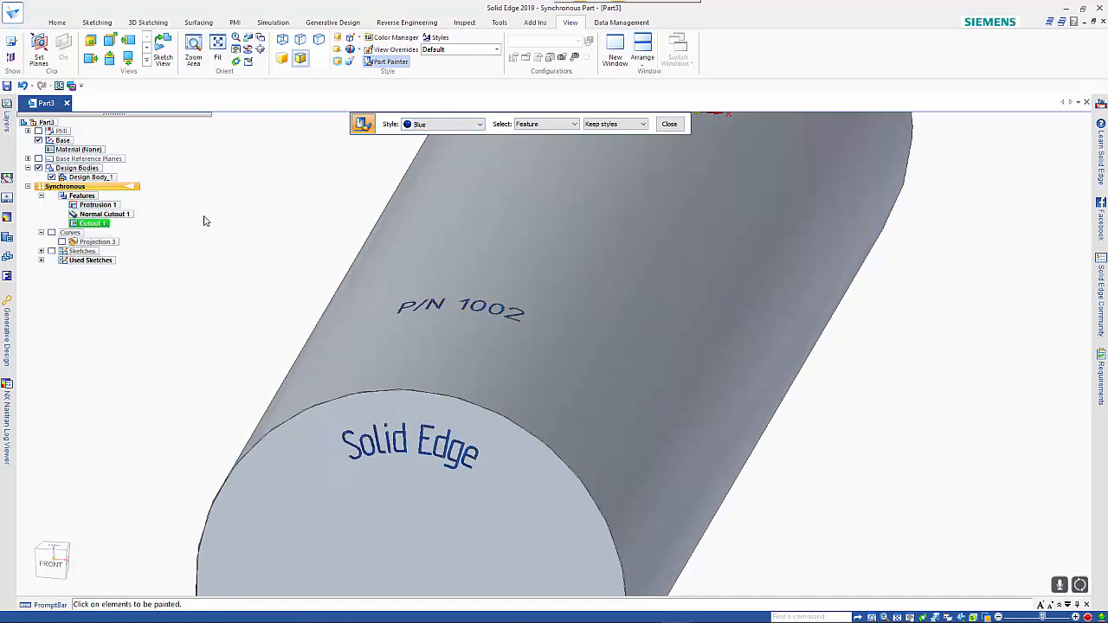